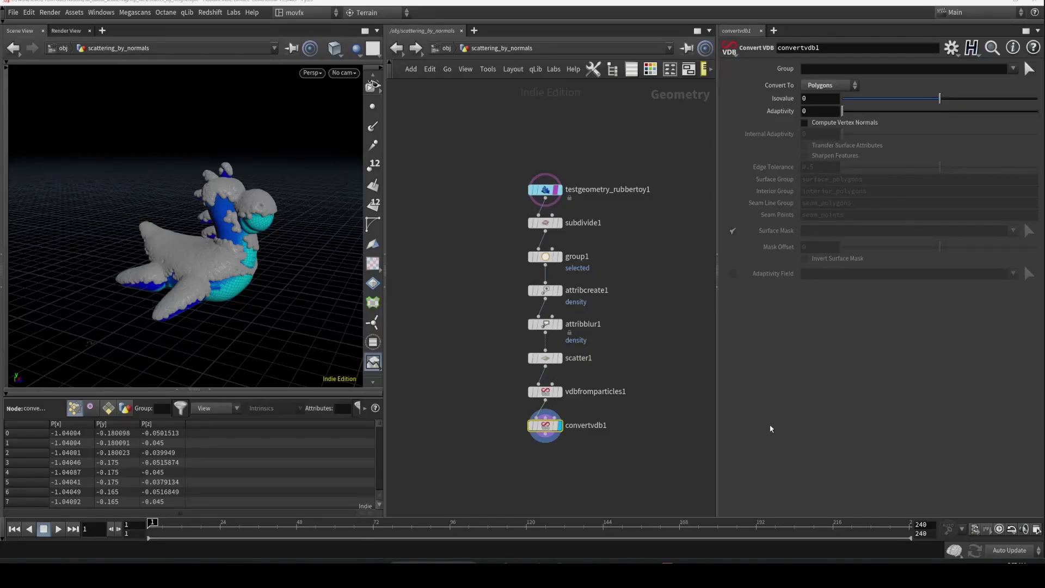
# - Compare the display of the scatter1 points with the convertvdb1 mesh on the rubber toy
pyautogui.moveTo(626, 355); pyautogui.dragTo(635, 328, button='middle')
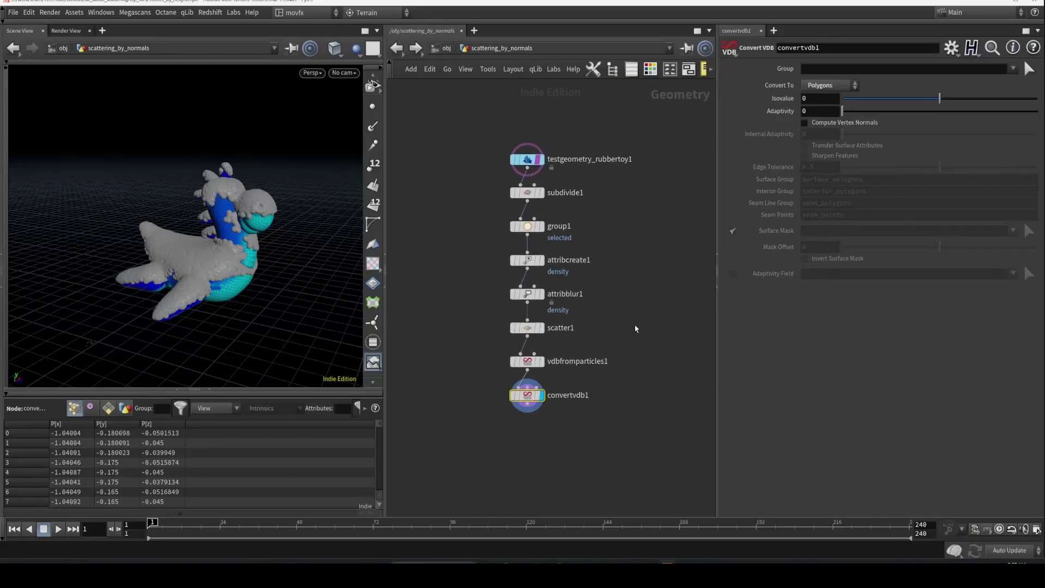
pyautogui.moveTo(289, 263); pyautogui.dragTo(261, 271)
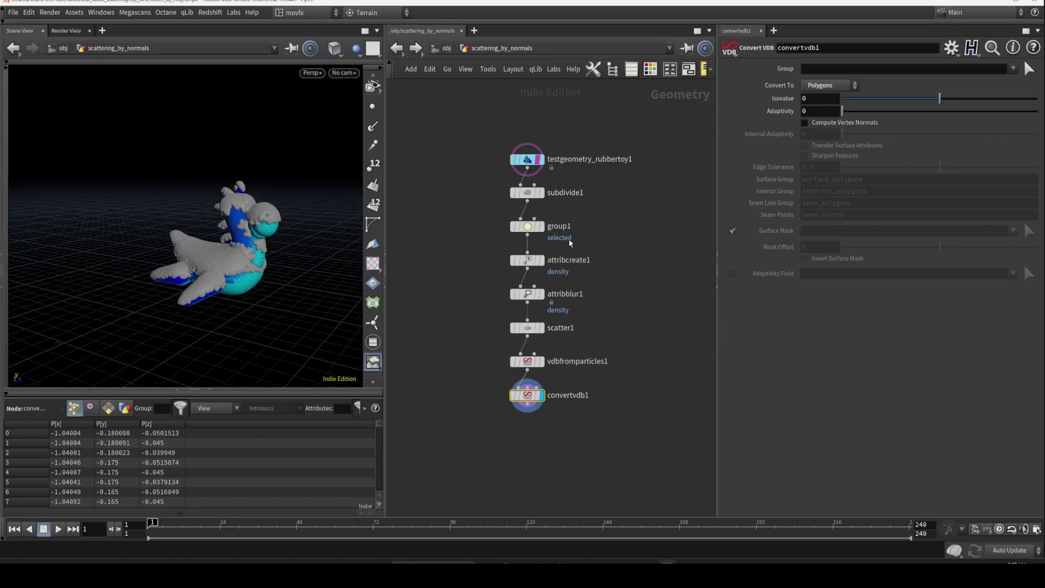
pyautogui.click(542, 331)
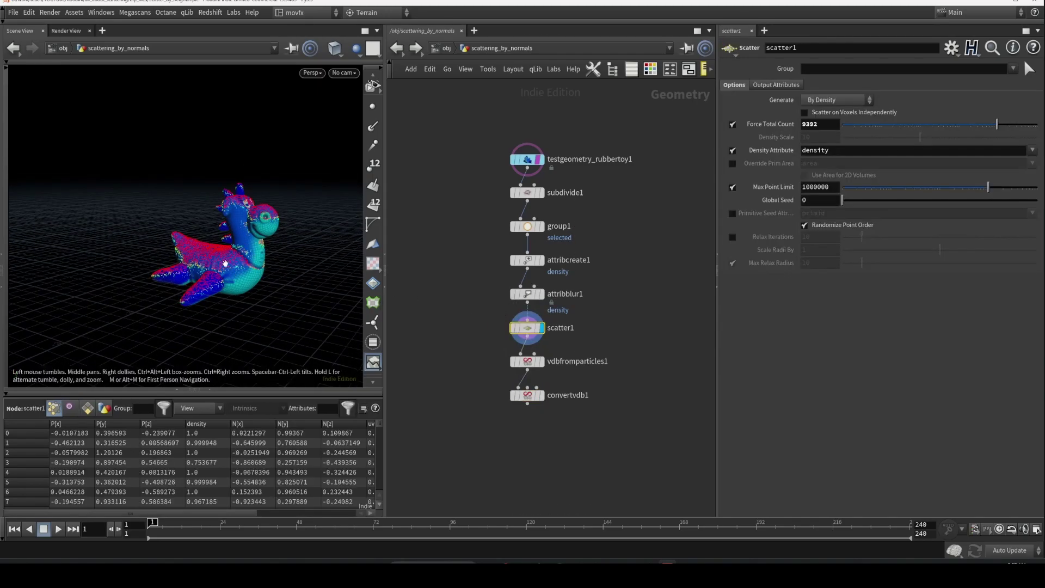
pyautogui.click(527, 395)
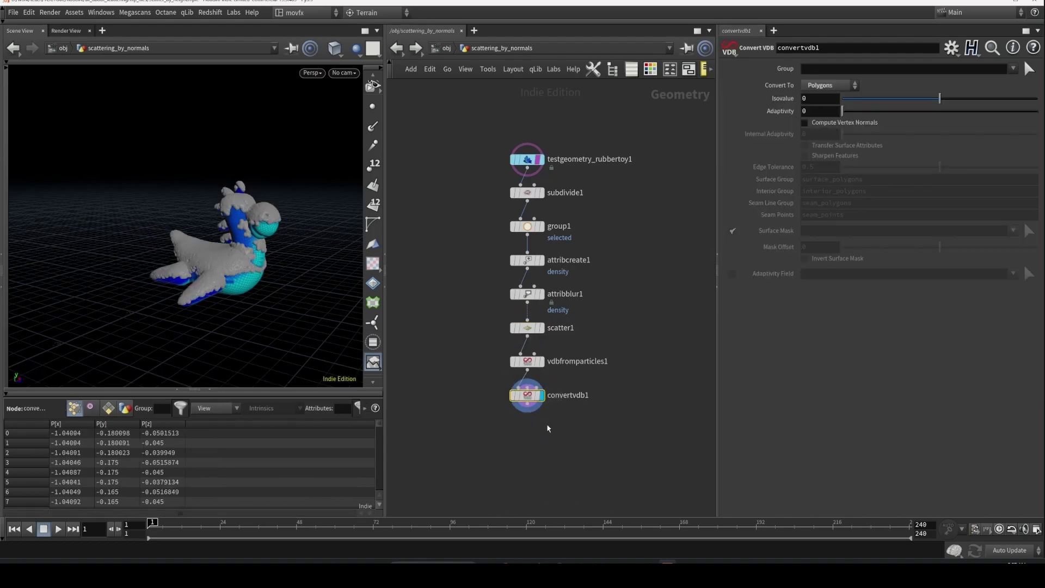
pyautogui.moveTo(228, 254); pyautogui.dragTo(196, 267)
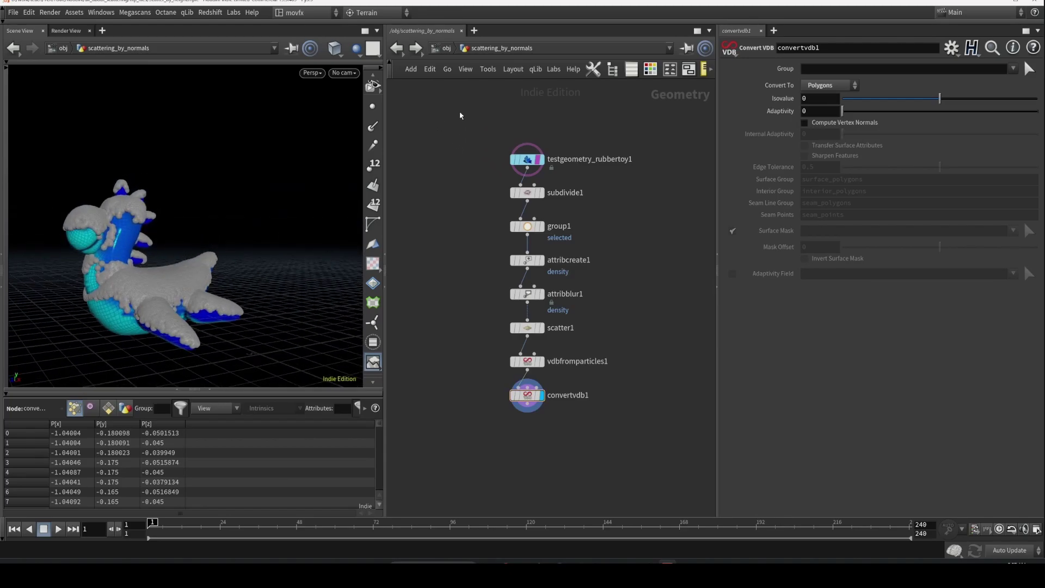
# - Return to the object level and hide the scattering_by_normals and scatter_by_noise objects
pyautogui.click(445, 48)
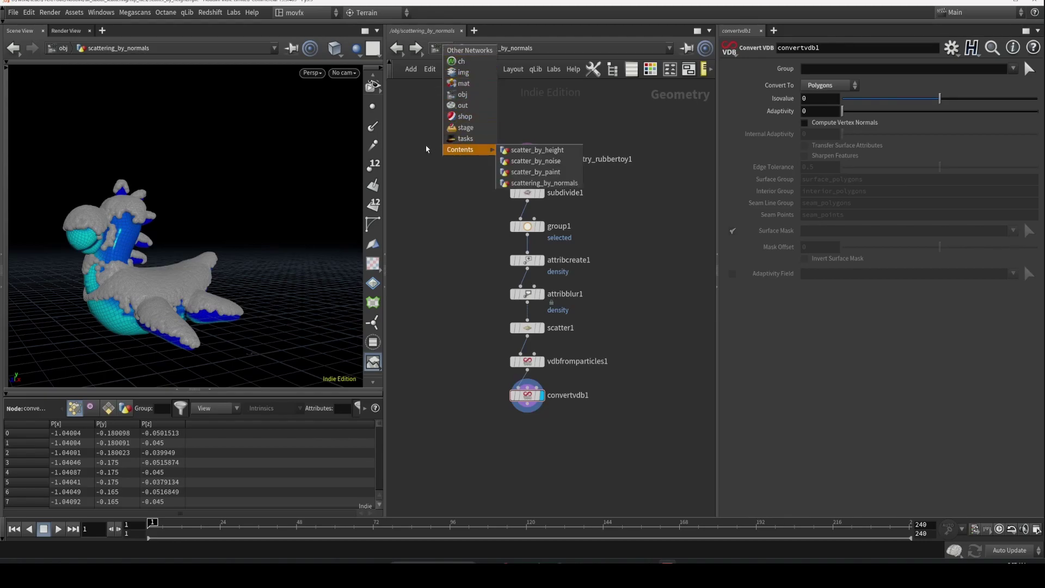
pyautogui.click(438, 116)
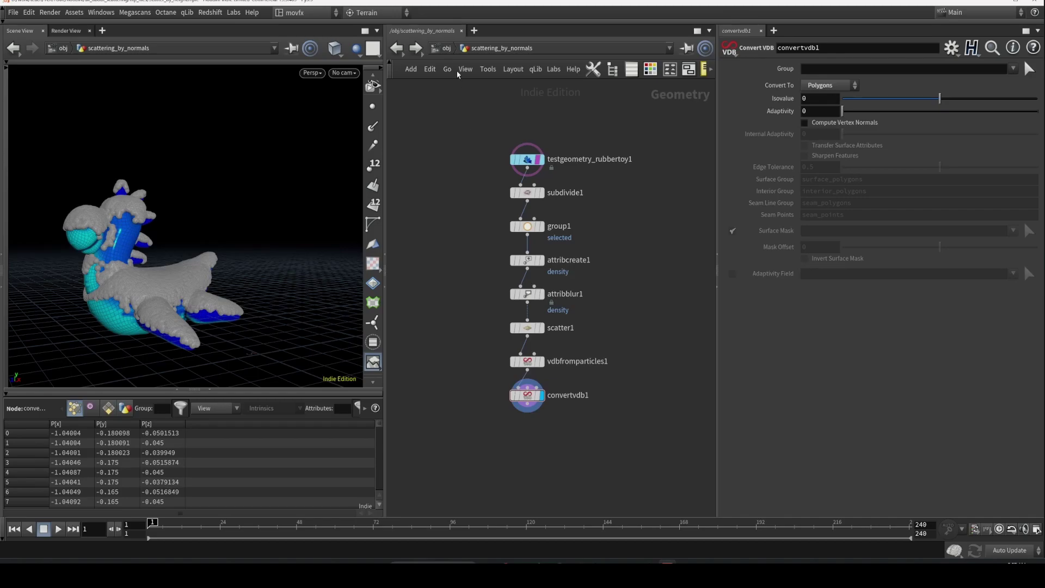
pyautogui.click(445, 49)
pyautogui.click(519, 306)
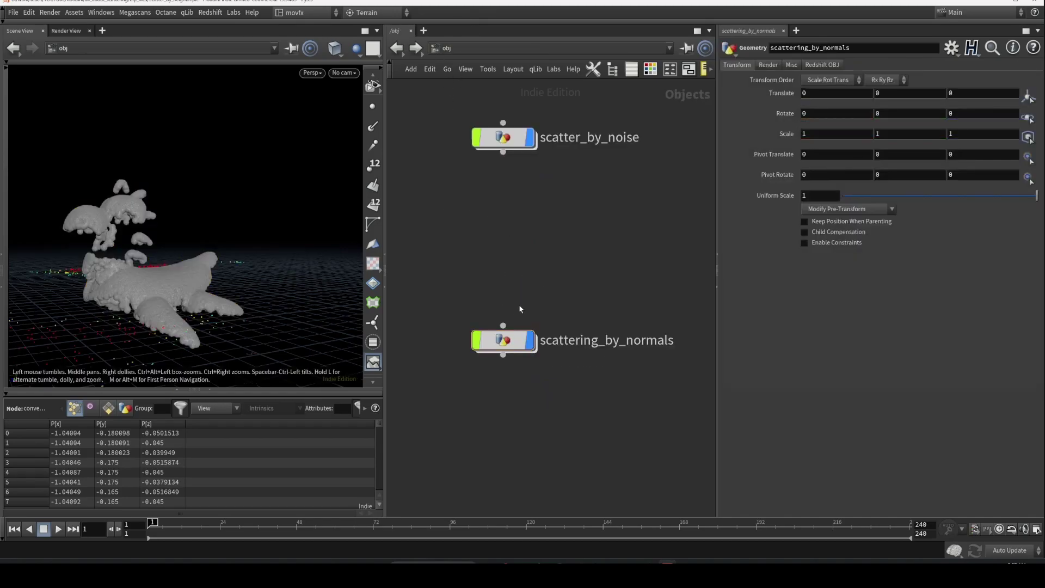
pyautogui.moveTo(523, 312); pyautogui.dragTo(557, 346, button='middle')
pyautogui.click(533, 247)
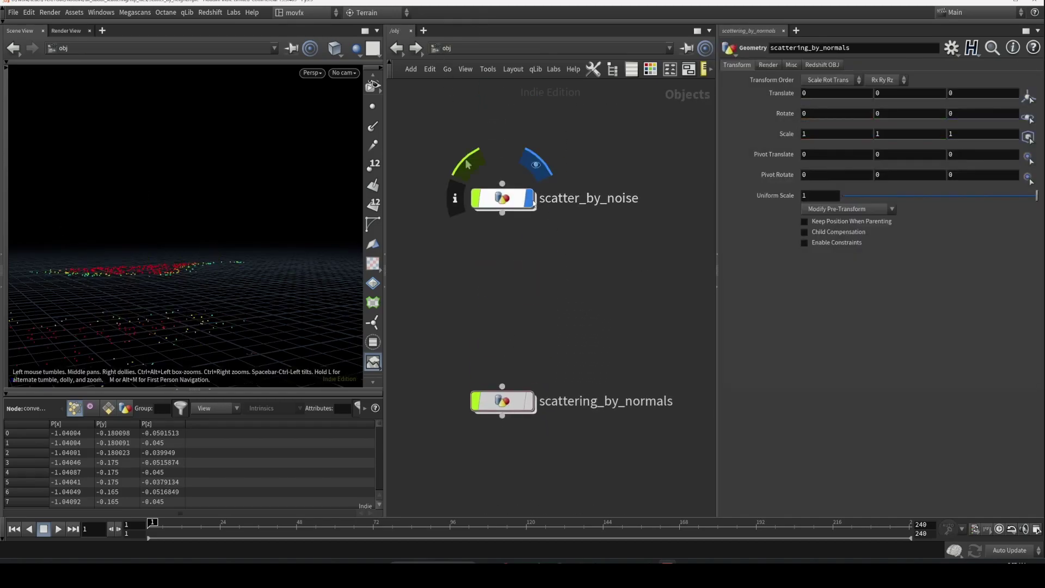
pyautogui.click(528, 198)
pyautogui.moveTo(538, 451); pyautogui.dragTo(543, 297, button='middle')
pyautogui.moveTo(524, 382); pyautogui.dragTo(526, 292, button='middle')
# - Add a Geometry object below scattering_by_normals and rename it scatter_by_distance
pyautogui.press('Tab')
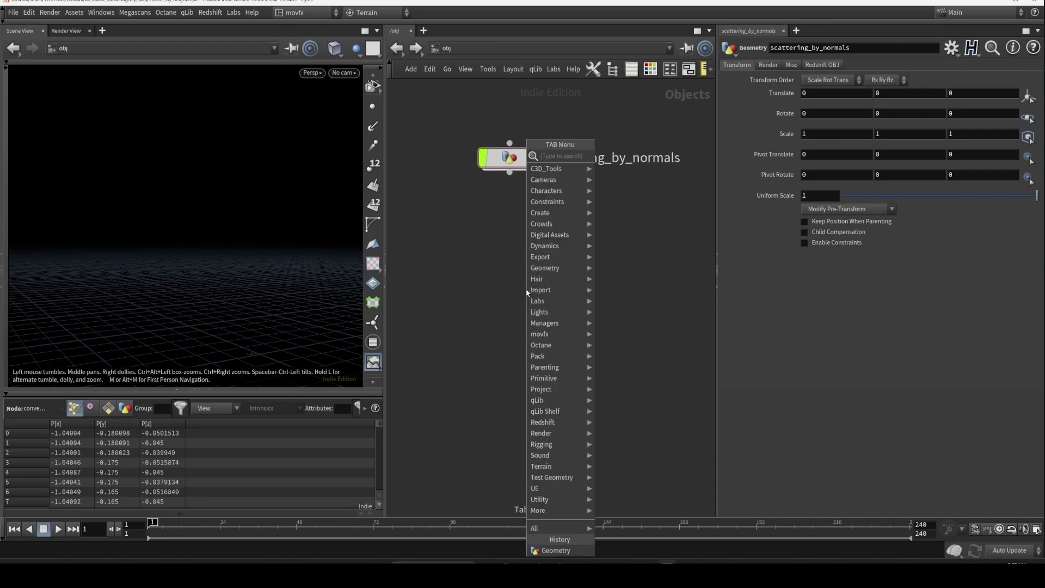
pyautogui.moveTo(545, 268)
pyautogui.click(626, 156)
pyautogui.click(522, 297)
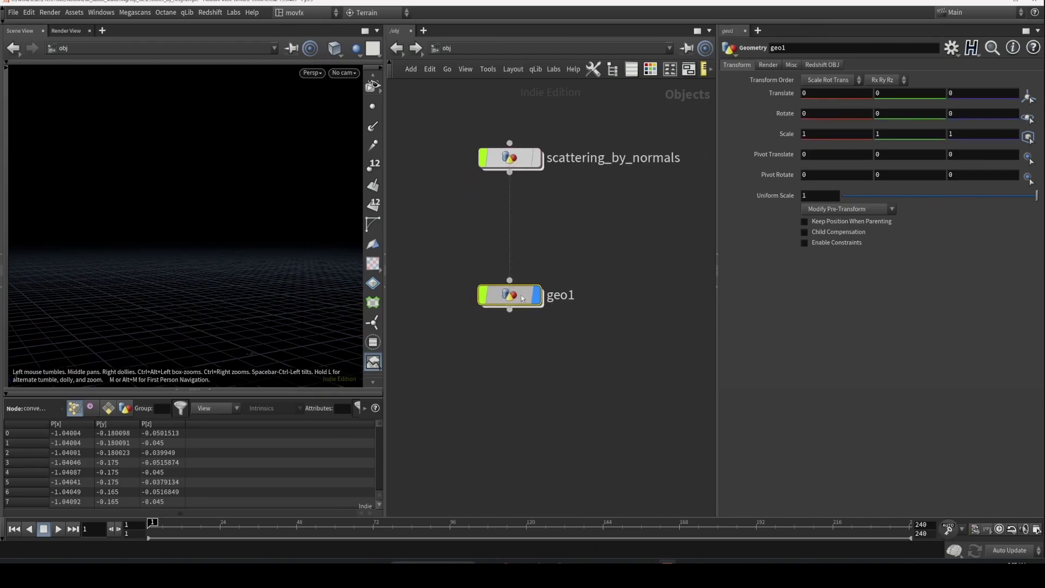
pyautogui.doubleClick(560, 296)
pyautogui.write('scatter_')
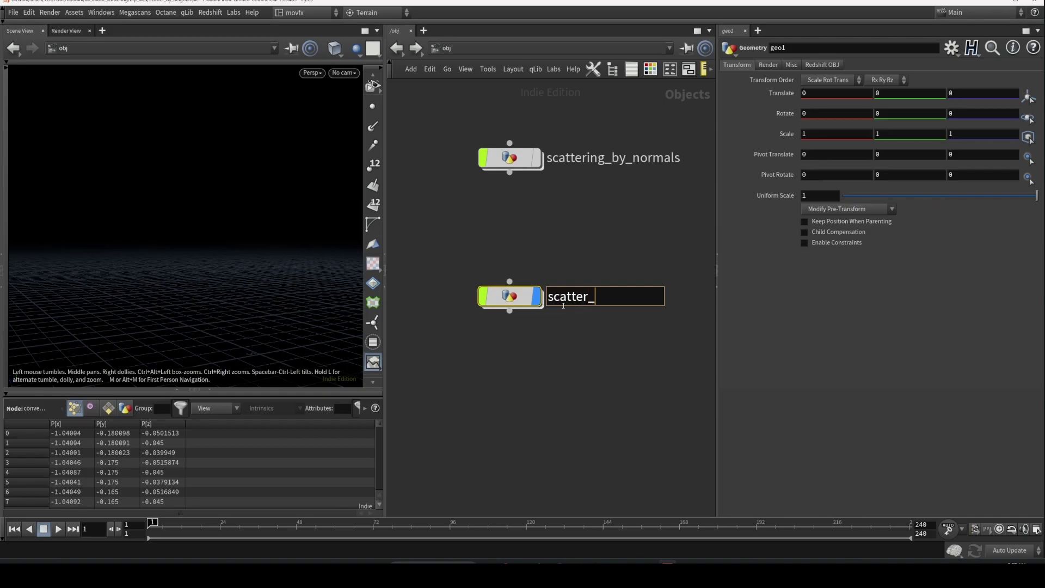
pyautogui.write('by_distance')
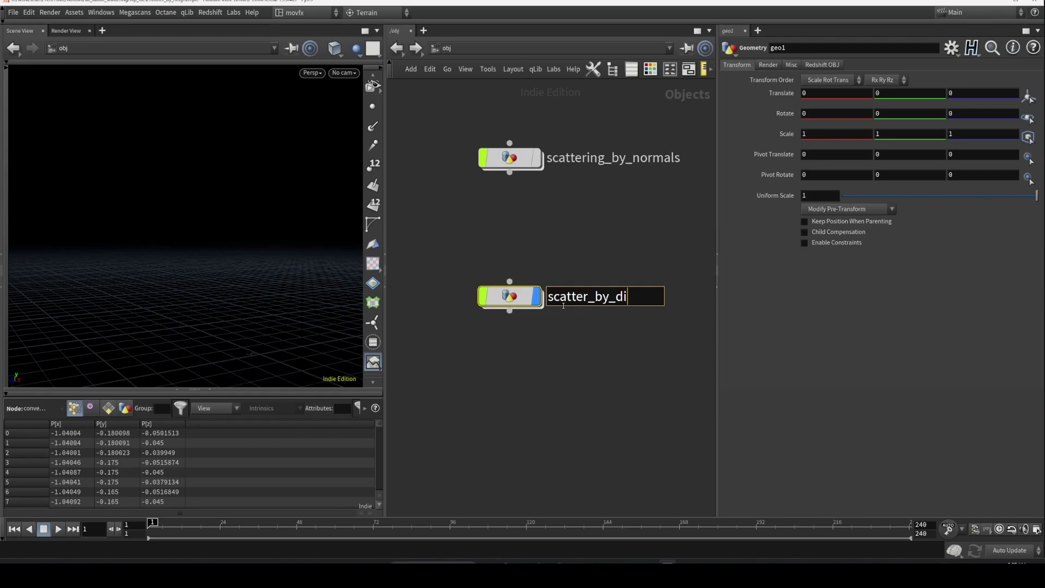
pyautogui.press('Return')
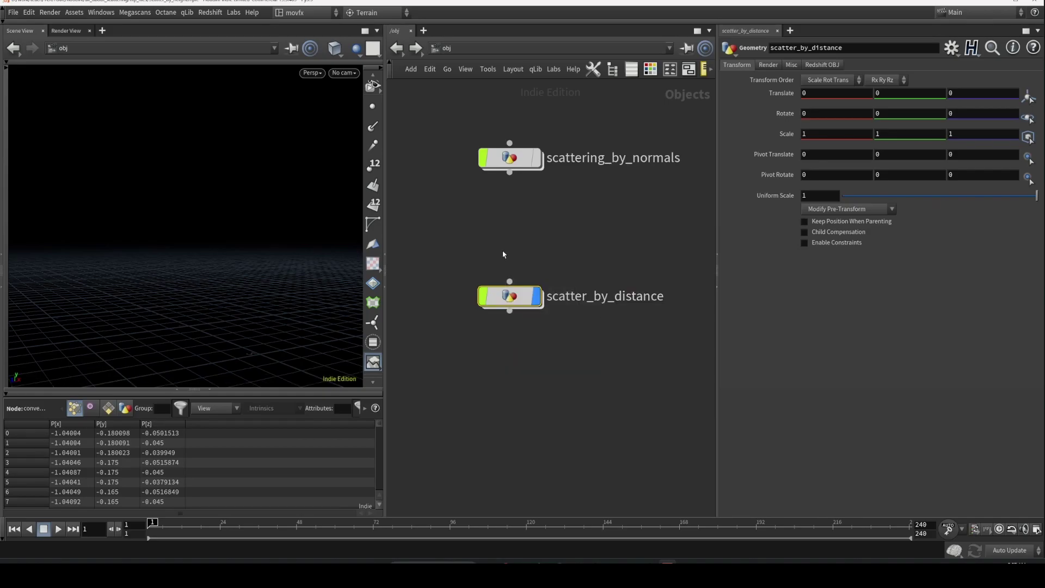
# - Enter the scatter_by_distance object, add a Grid node and frame it in the viewport
pyautogui.press('Return')
pyautogui.press('Tab')
pyautogui.write('grid')
pyautogui.press('Return')
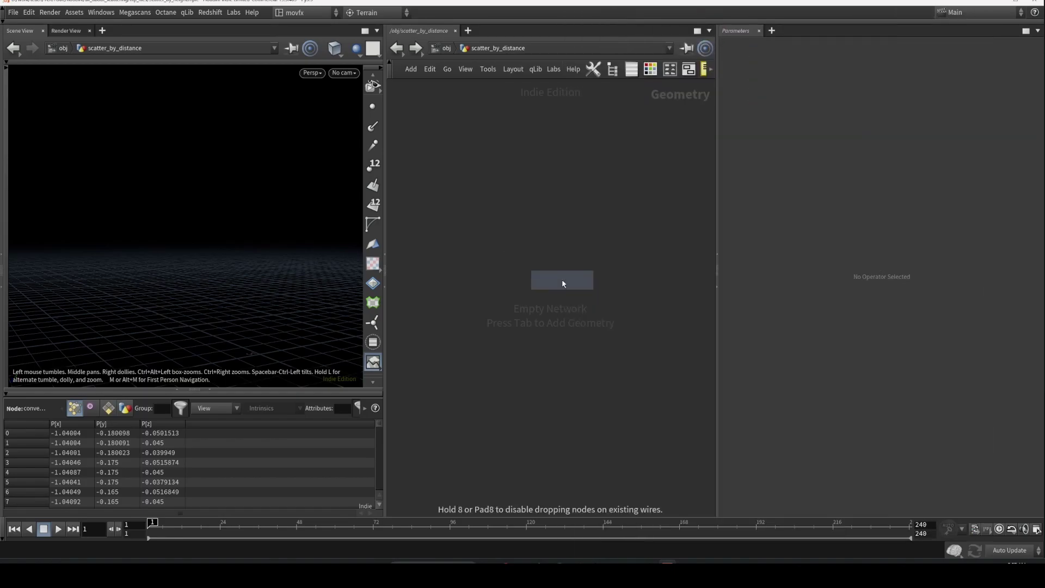
pyautogui.click(526, 212)
pyautogui.press('f')
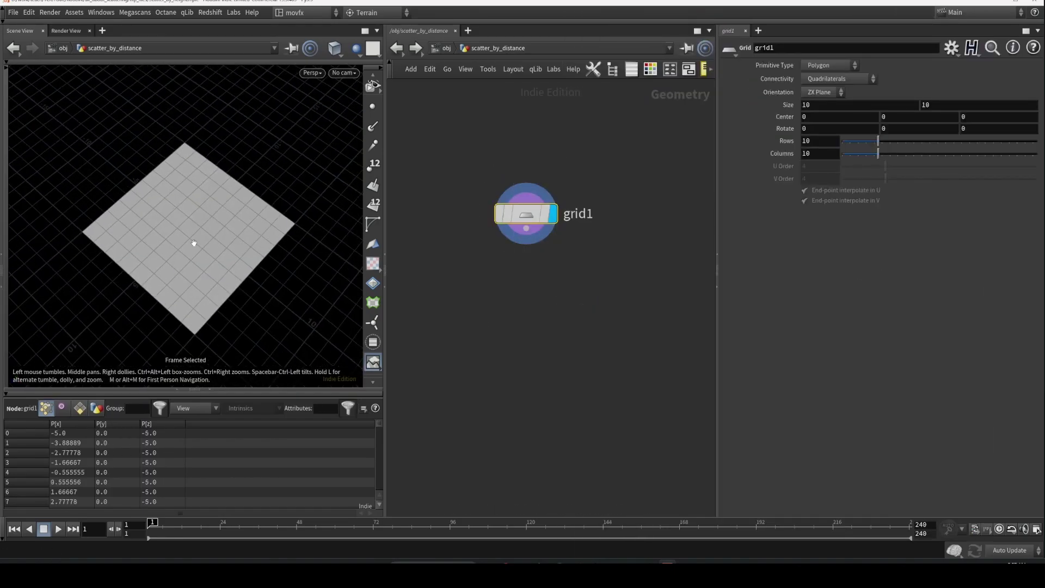
# - Set the grid's rows and columns to 50 each
pyautogui.moveTo(879, 154); pyautogui.dragTo(1039, 152)
pyautogui.click(1038, 143)
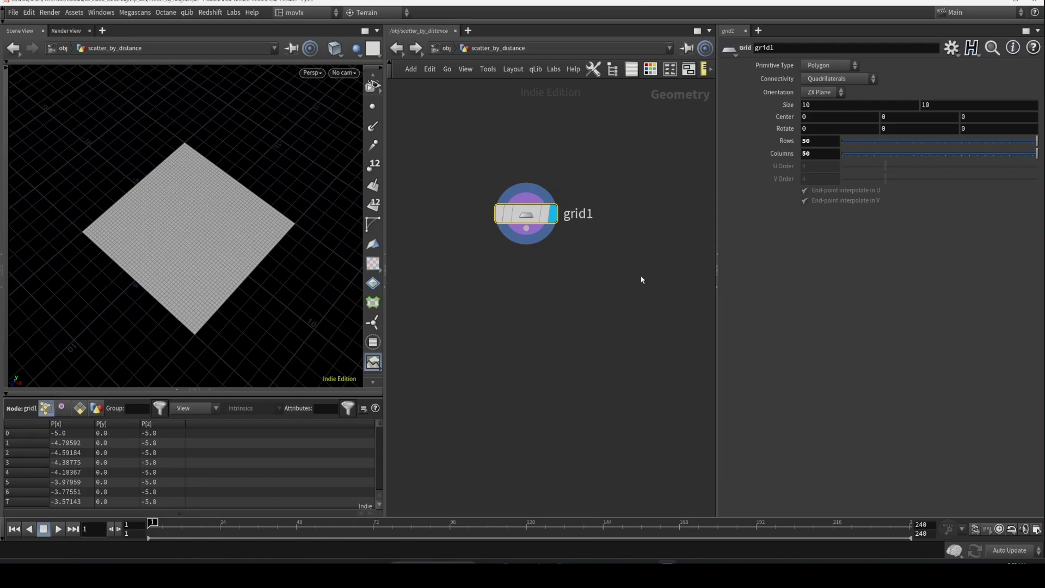
pyautogui.scroll(3, 201, 238)
pyautogui.moveTo(201, 238); pyautogui.dragTo(215, 212)
pyautogui.scroll(-3, 215, 212)
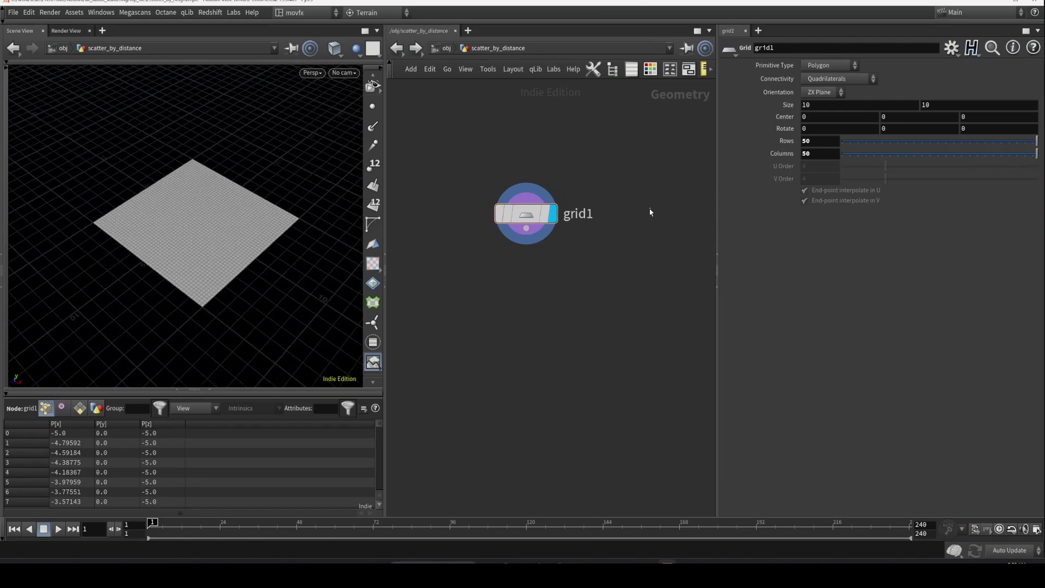
# - Add a Test Geometry: Rubber Toy node beside the grid node
pyautogui.press('Tab')
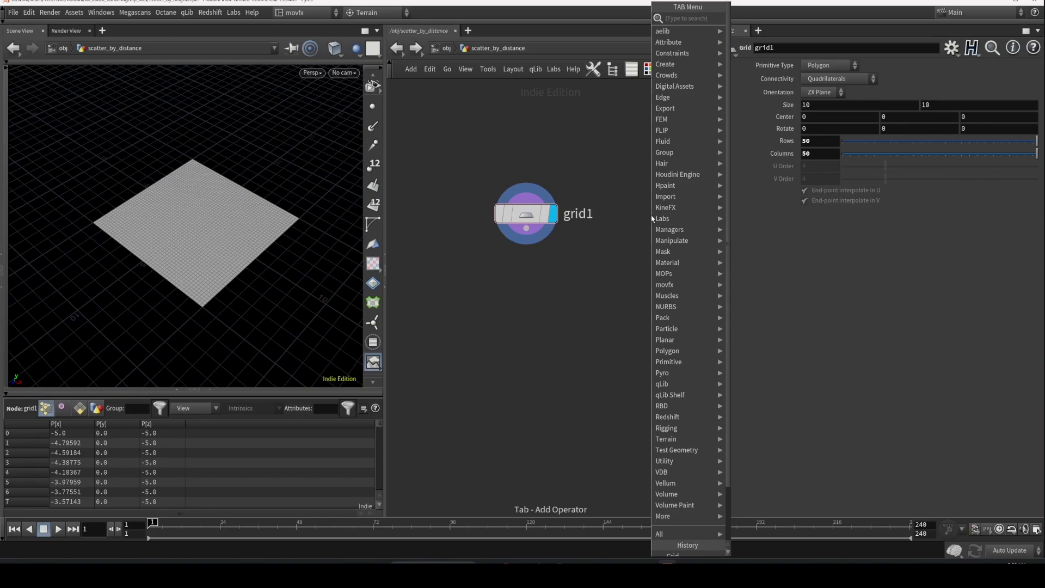
pyautogui.write('to')
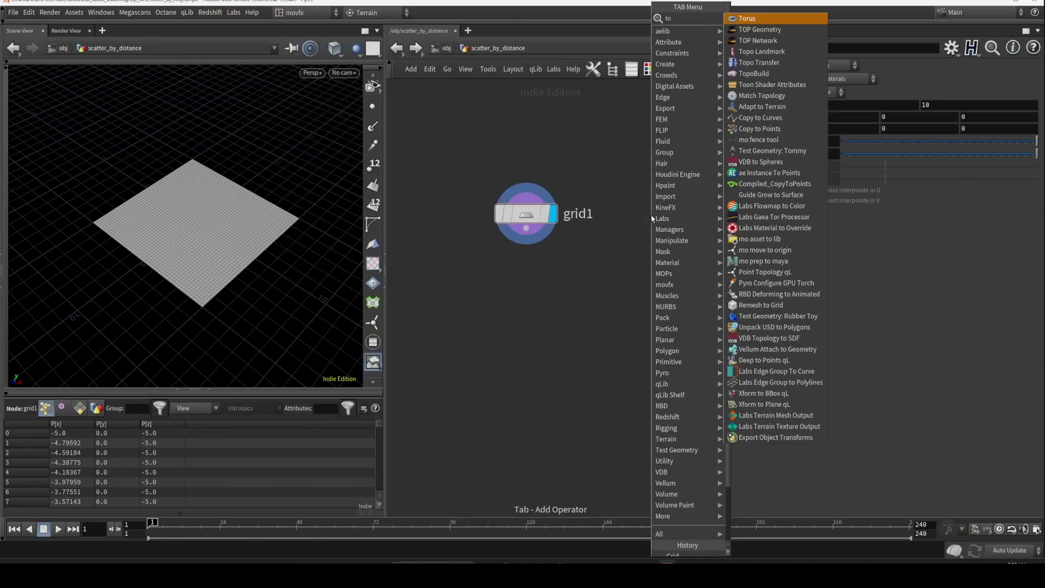
pyautogui.press('BackSpace')
pyautogui.press('BackSpace')
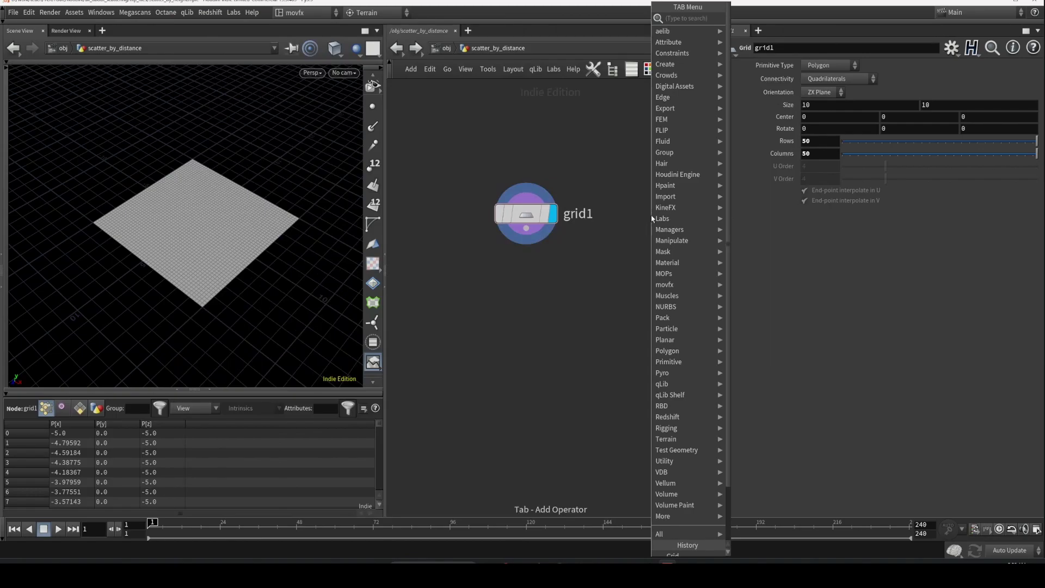
pyautogui.write('rub')
pyautogui.press('Return')
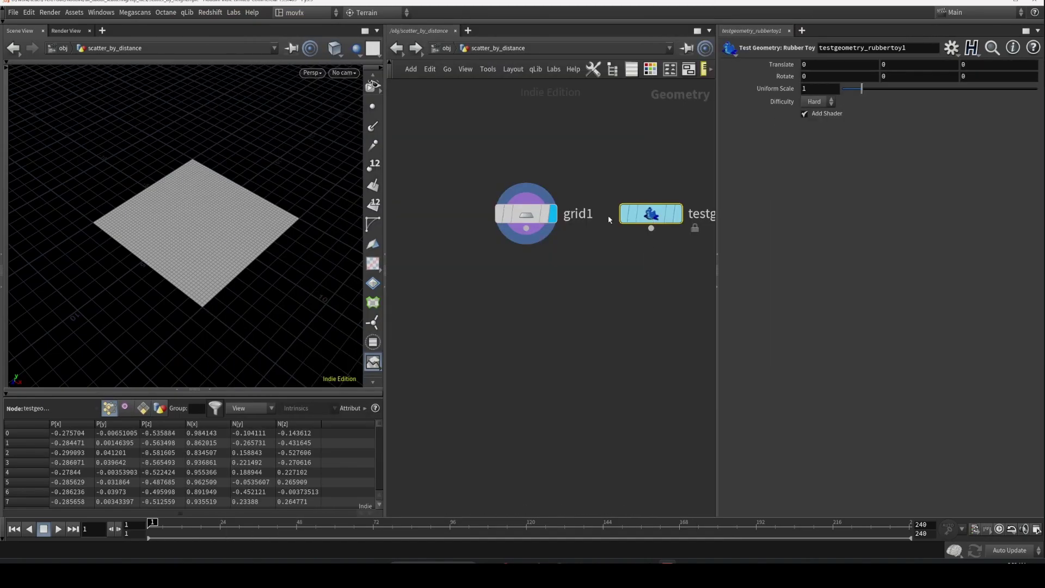
pyautogui.click(651, 217)
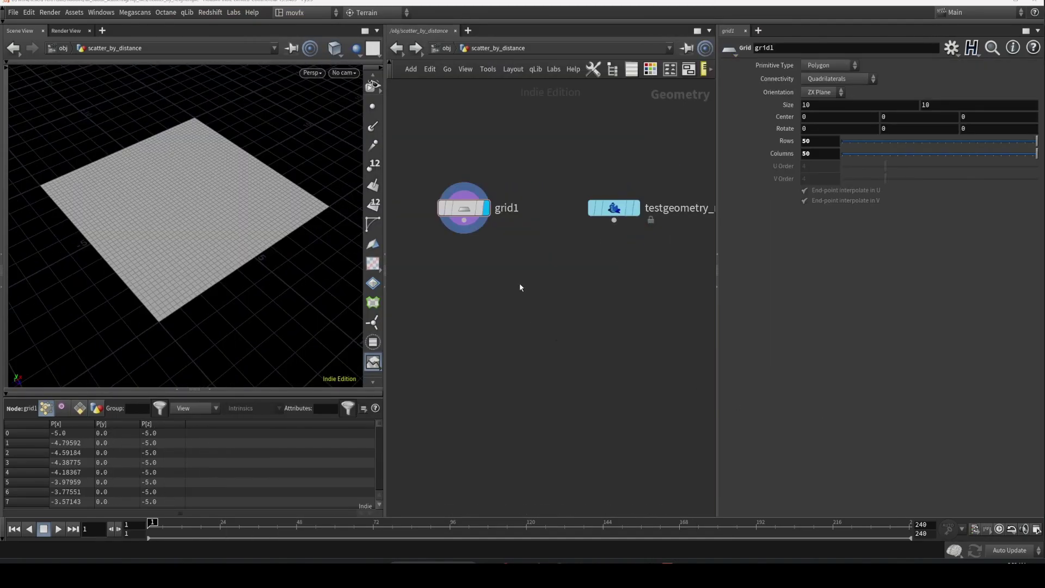
# - Add an Attribute Create node below grid1, connect it to the grid's output and display it
pyautogui.press('Tab')
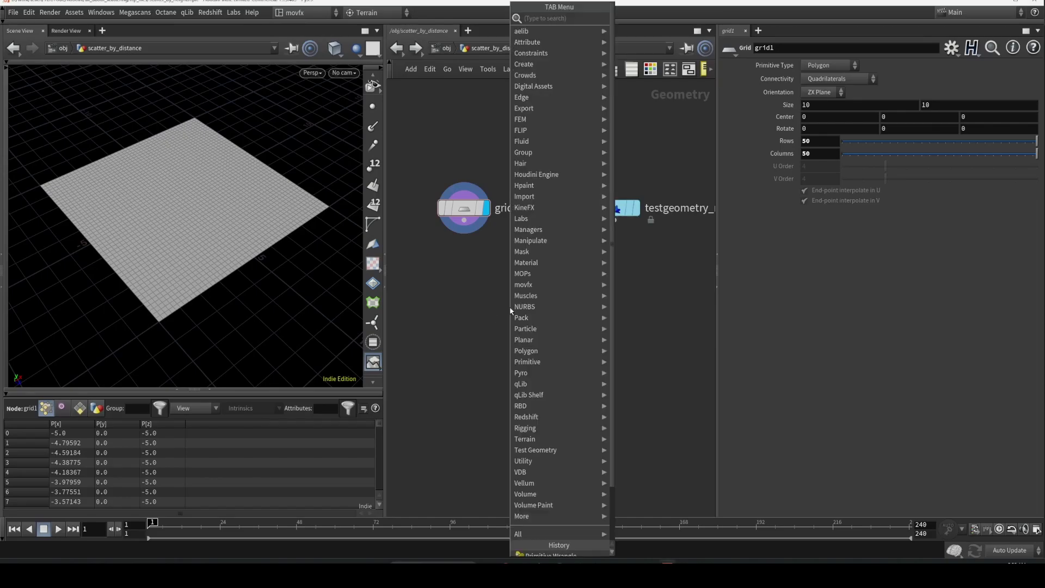
pyautogui.click(455, 311)
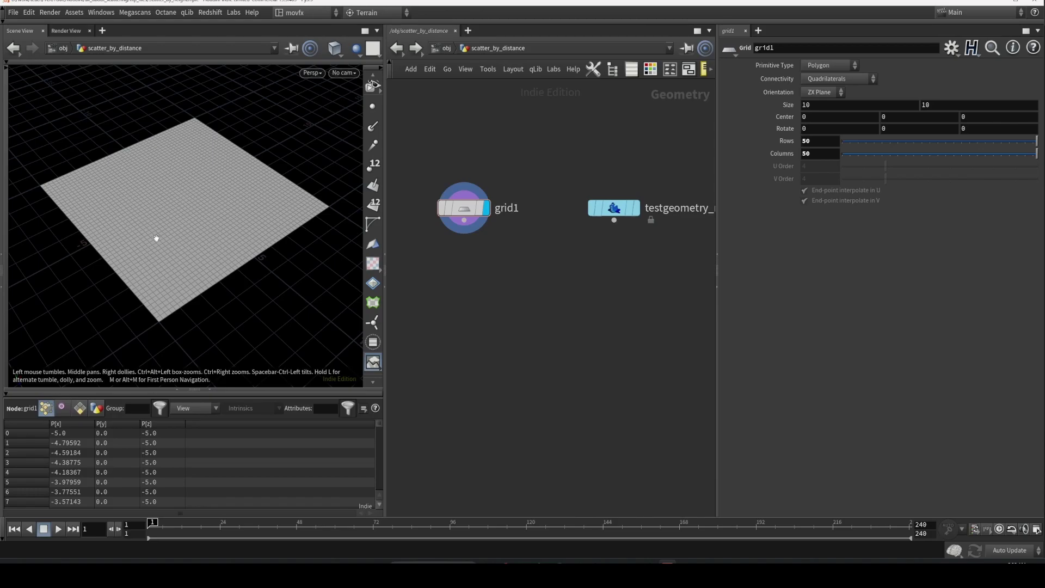
pyautogui.press('Tab')
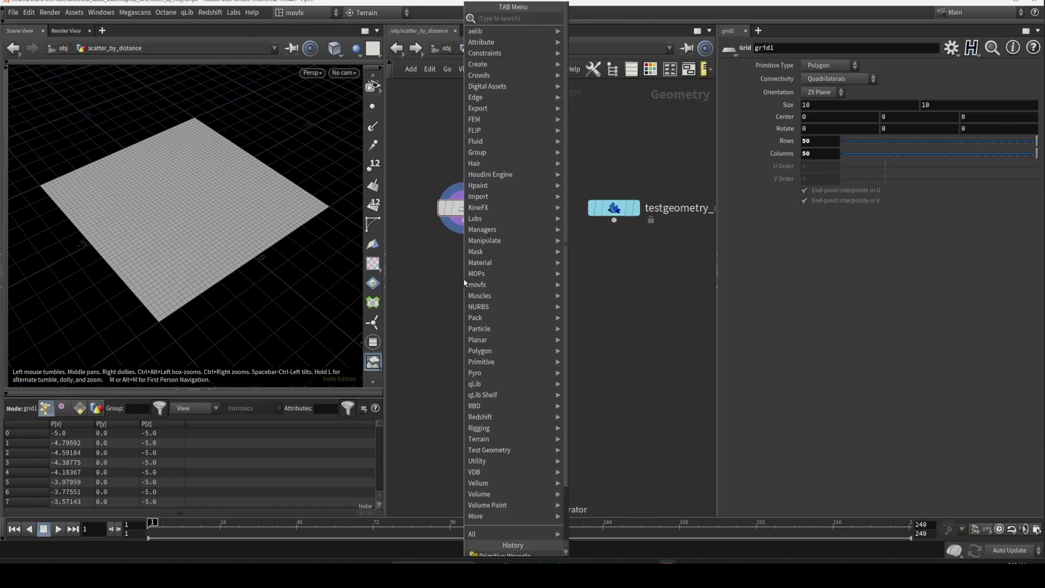
pyautogui.write('attr')
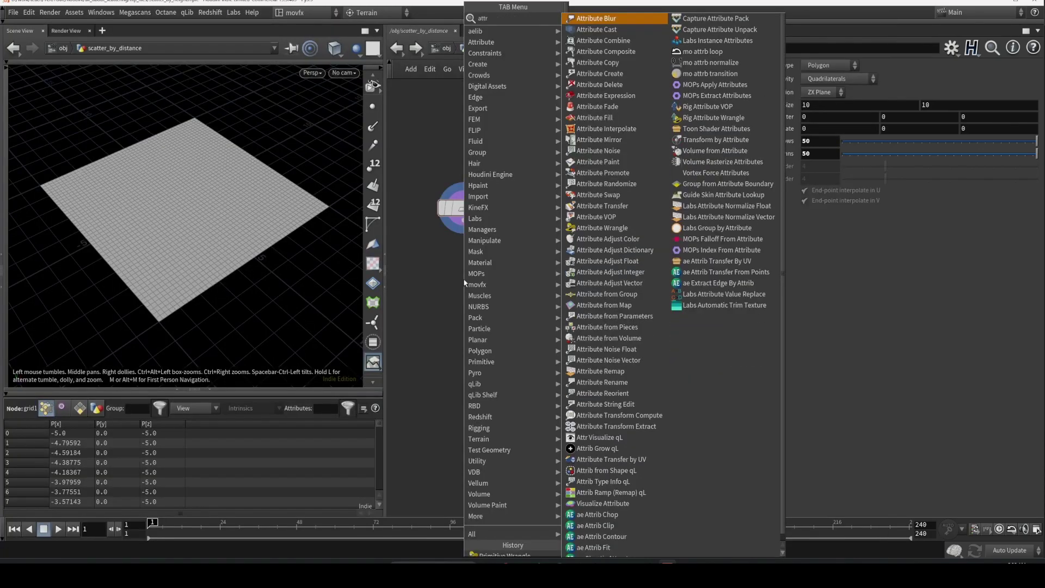
pyautogui.write('cre')
pyautogui.press('Return')
pyautogui.click(464, 280)
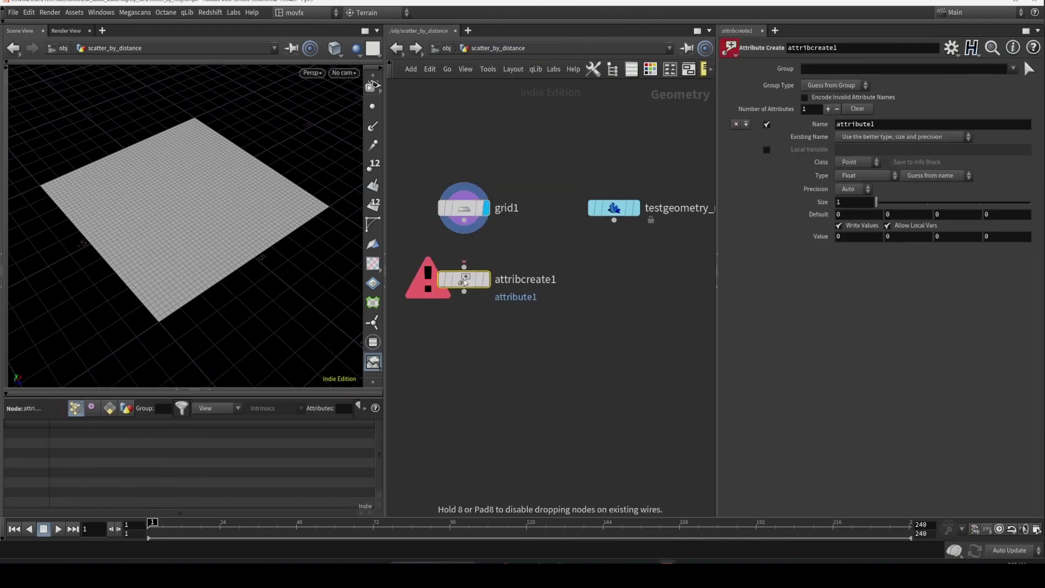
pyautogui.moveTo(473, 268); pyautogui.dragTo(464, 219)
pyautogui.click(486, 278)
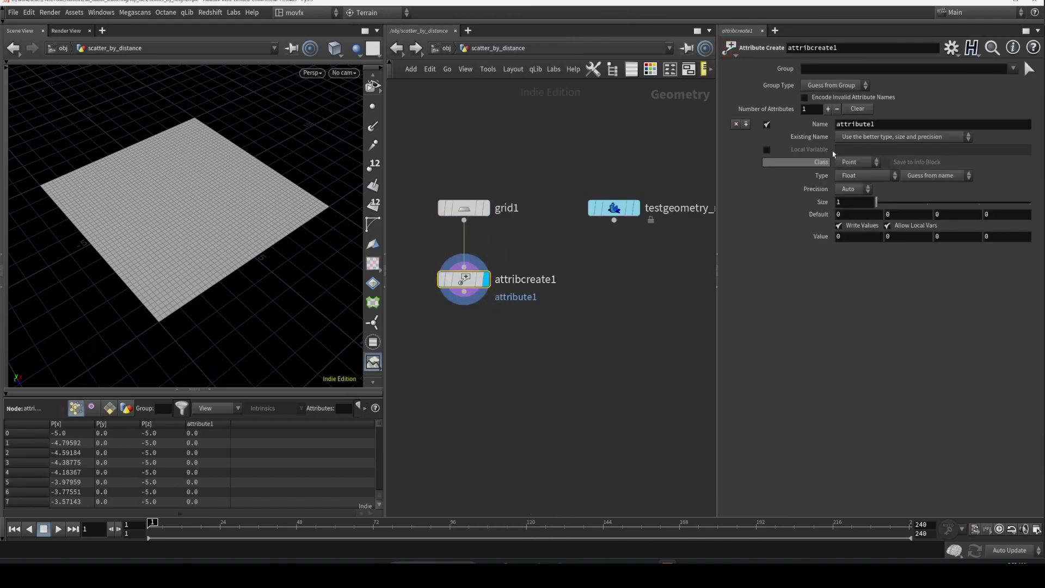
# - Name the grid's new point attribute density
pyautogui.write('density')
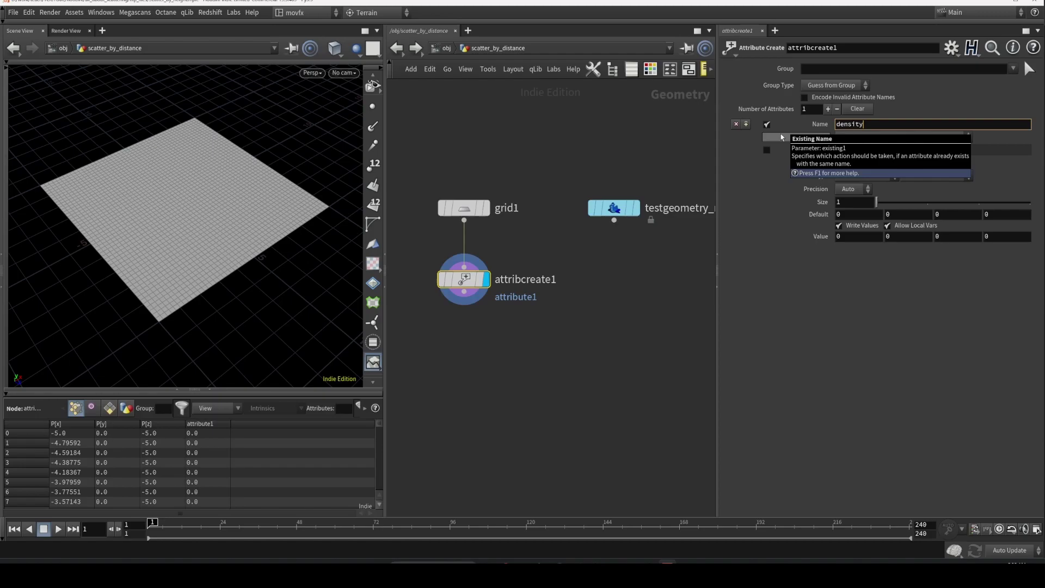
pyautogui.press('Return')
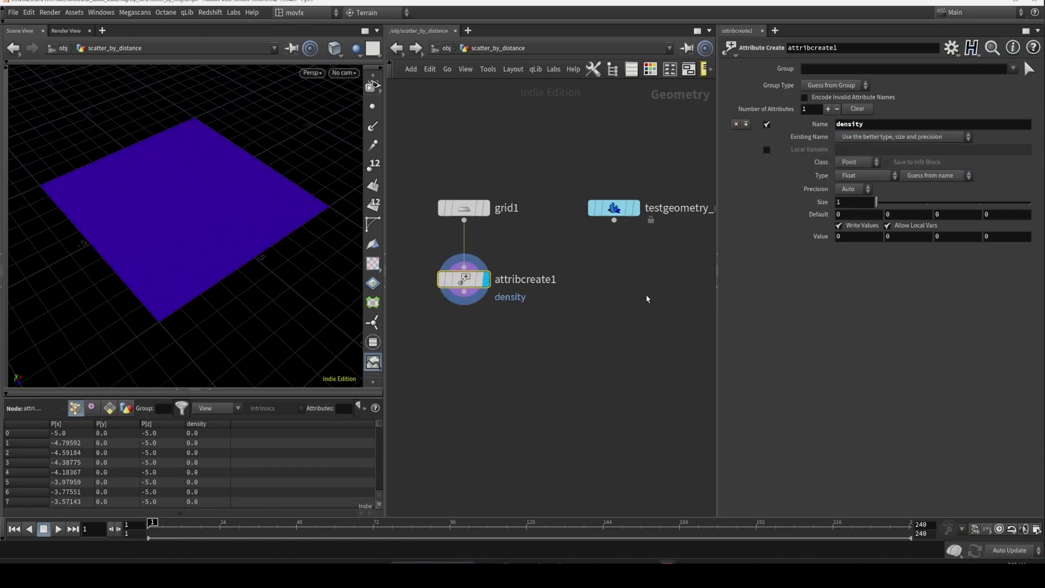
pyautogui.click(849, 238)
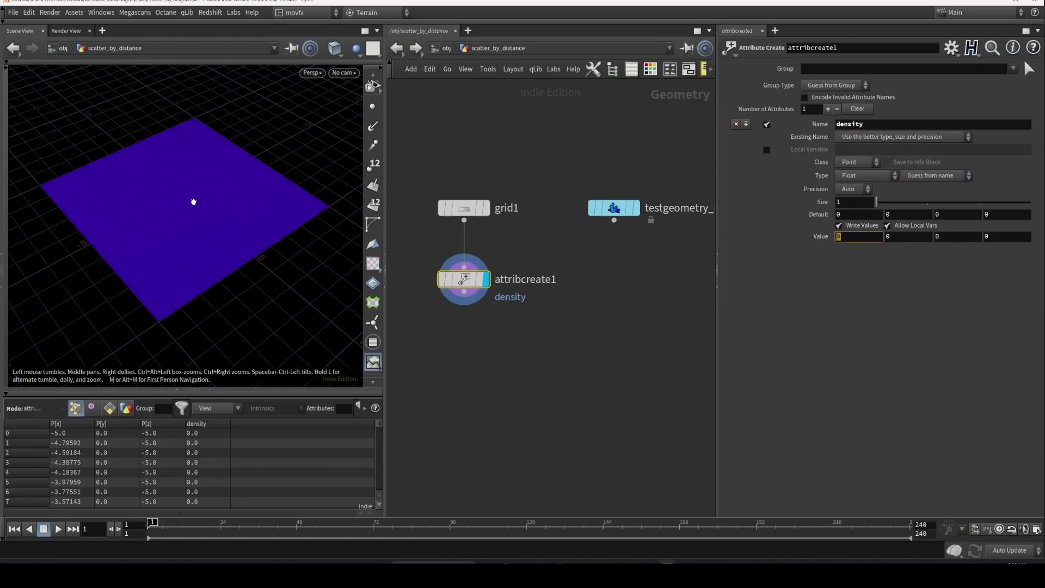
# - Duplicate the Attribute Create node onto the rubber toy's output, display the copy and set its density value to 1
pyautogui.keyDown('alt'); pyautogui.moveTo(479, 276); pyautogui.dragTo(617, 222); pyautogui.keyUp('alt')
pyautogui.moveTo(623, 308); pyautogui.dragTo(571, 321, button='middle')
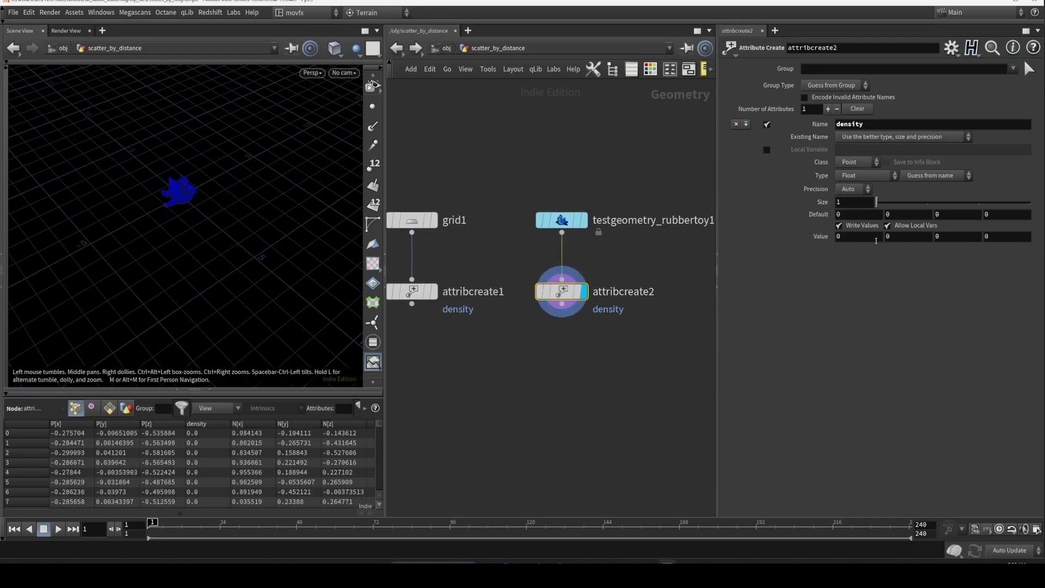
pyautogui.press('f')
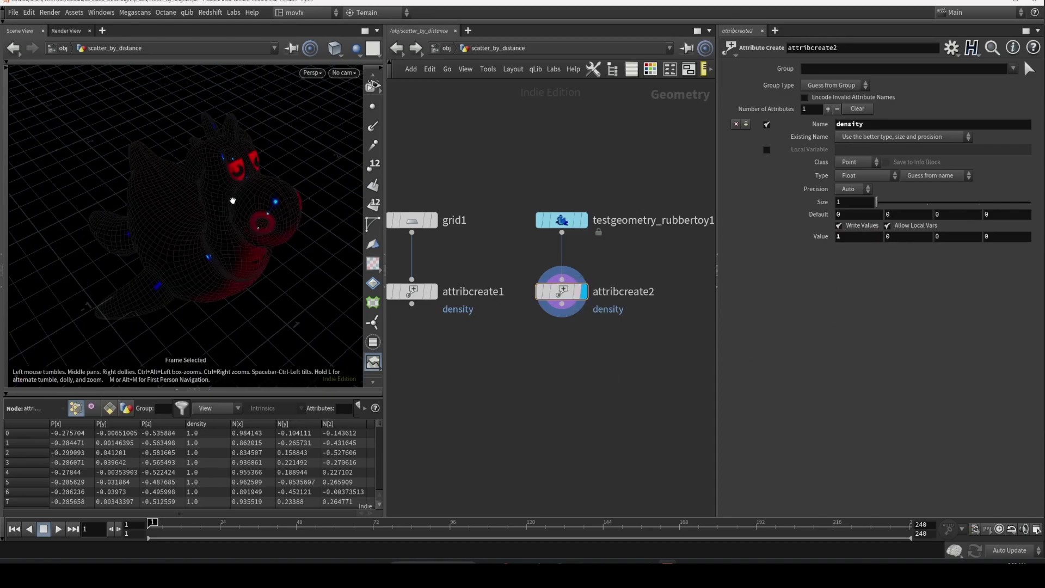
pyautogui.moveTo(191, 187); pyautogui.dragTo(235, 251)
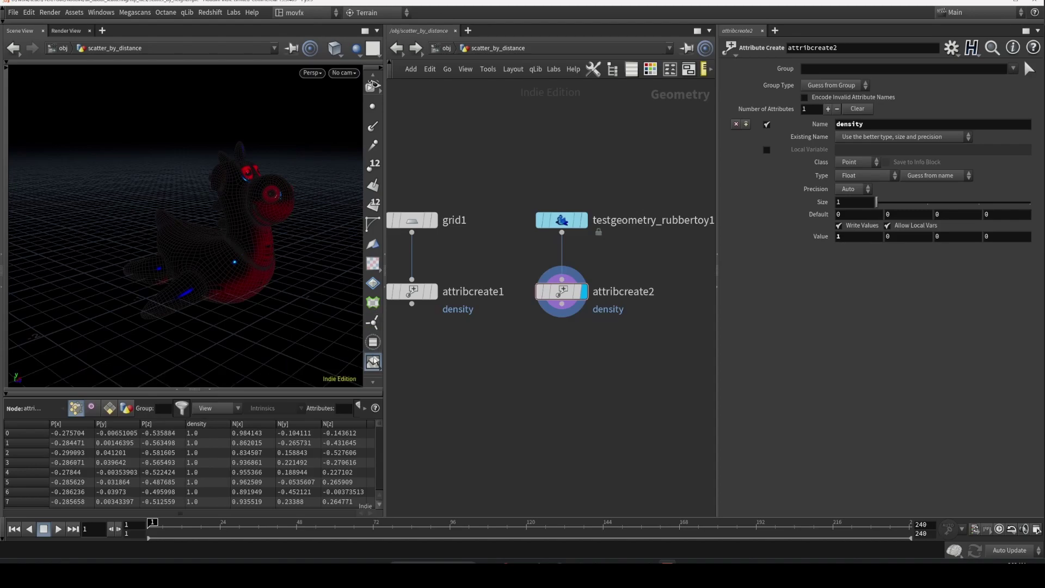
# - Turn off material display in the viewport and disable its lighting so the rubber toy shows flat density colours
pyautogui.click(375, 384)
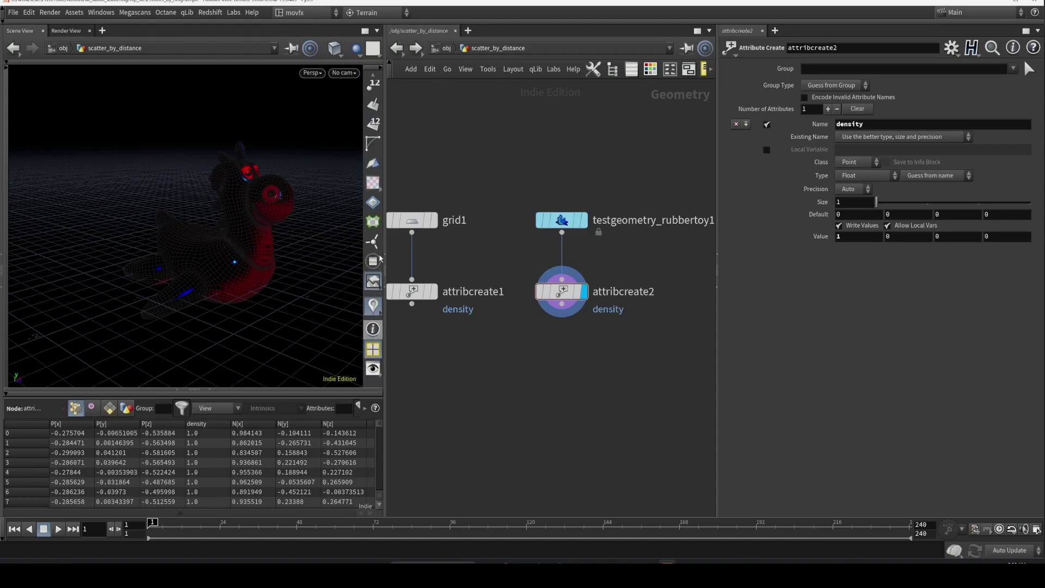
pyautogui.click(376, 75)
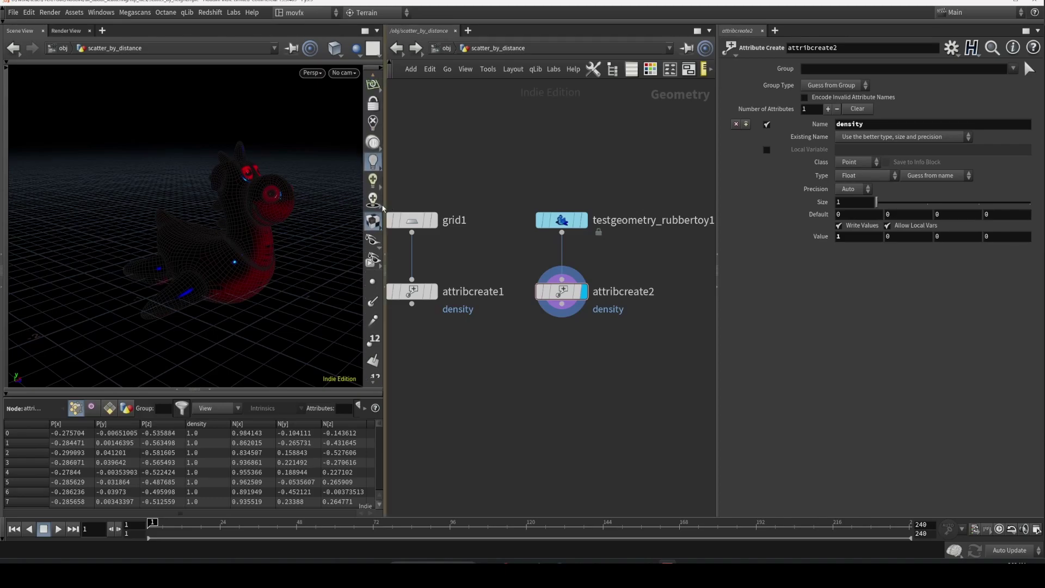
pyautogui.click(374, 221)
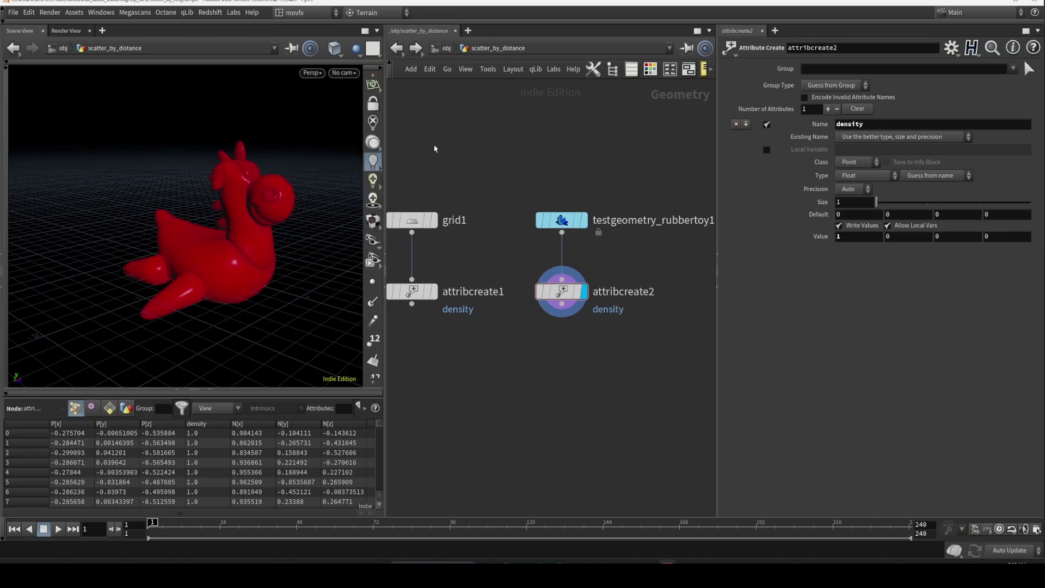
pyautogui.click(373, 142)
pyautogui.click(373, 122)
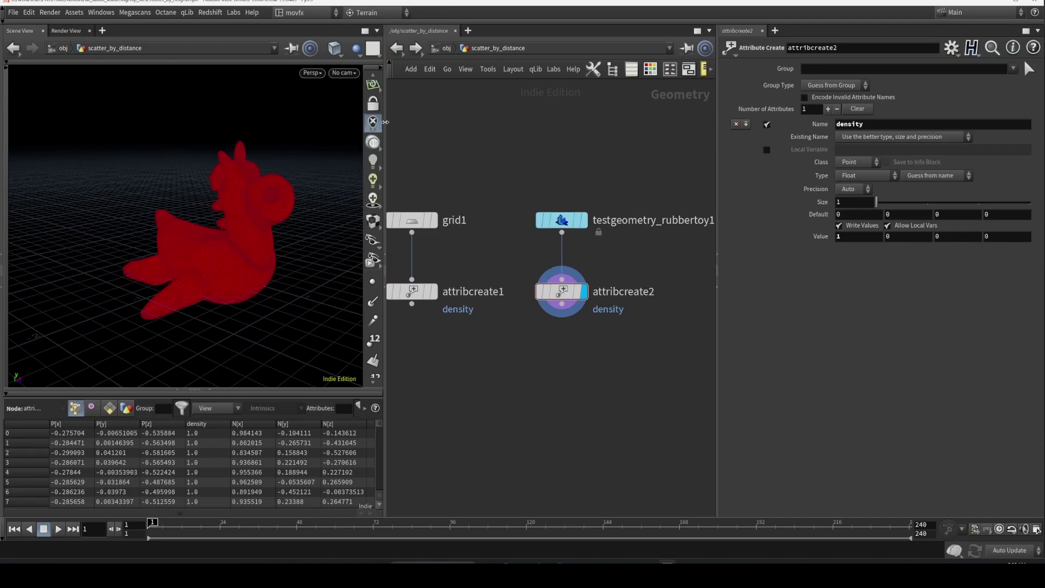
pyautogui.moveTo(252, 217); pyautogui.dragTo(205, 220)
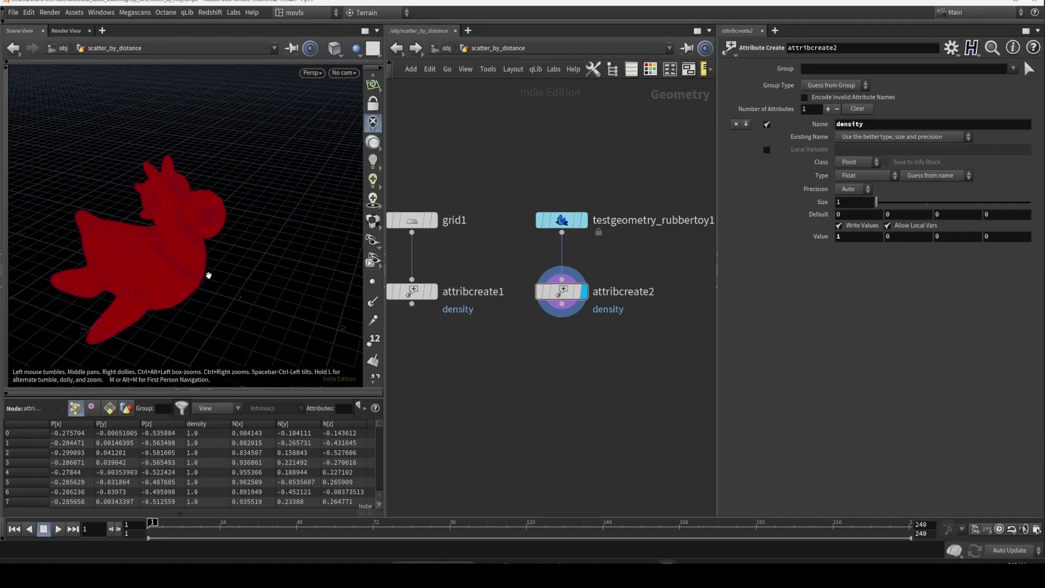
pyautogui.moveTo(205, 275); pyautogui.dragTo(248, 224)
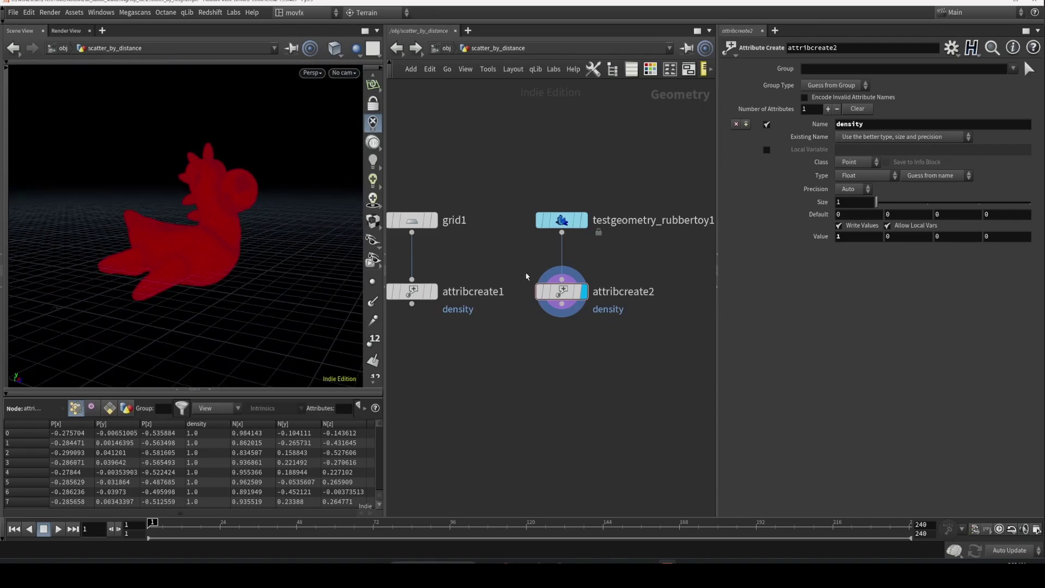
# - Check the density name on the toy's Attribute Create node, then display the grid's Attribute Create node and frame the grid
pyautogui.moveTo(513, 263); pyautogui.dragTo(595, 313)
pyautogui.doubleClick(882, 125)
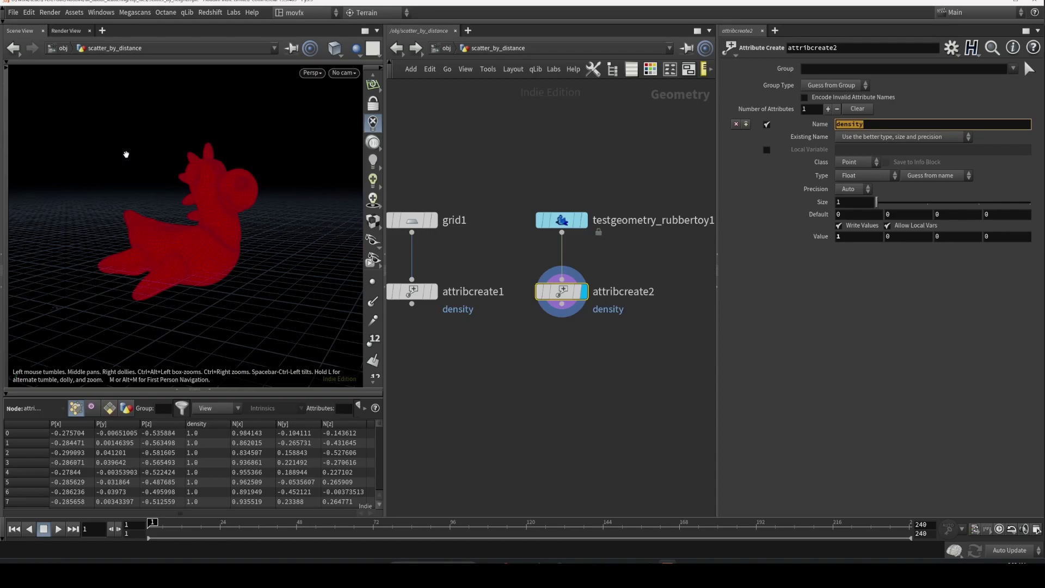
pyautogui.moveTo(458, 275); pyautogui.dragTo(505, 261, button='middle')
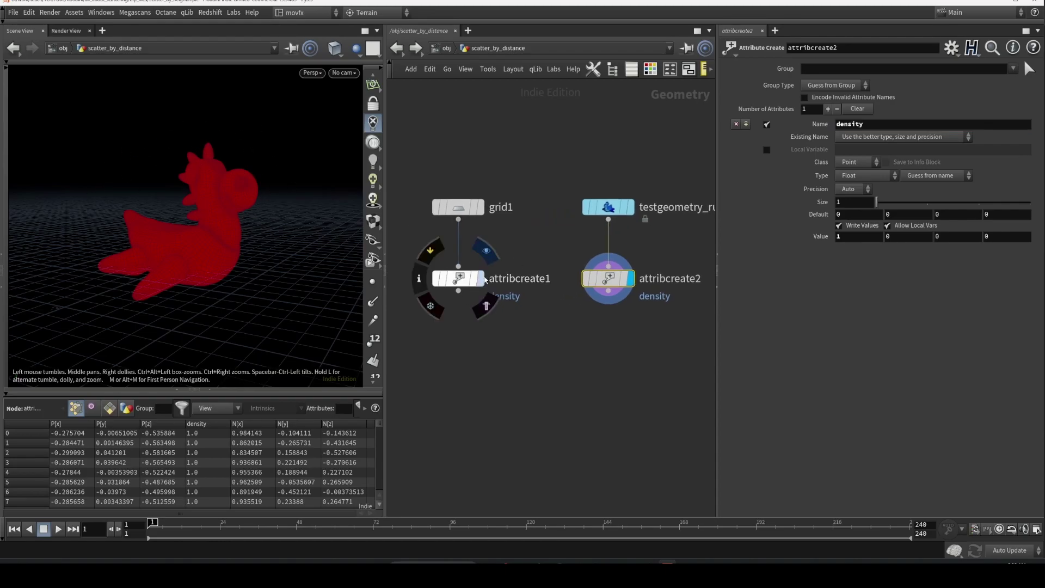
pyautogui.click(480, 279)
pyautogui.moveTo(503, 315); pyautogui.dragTo(439, 273)
pyautogui.press('f')
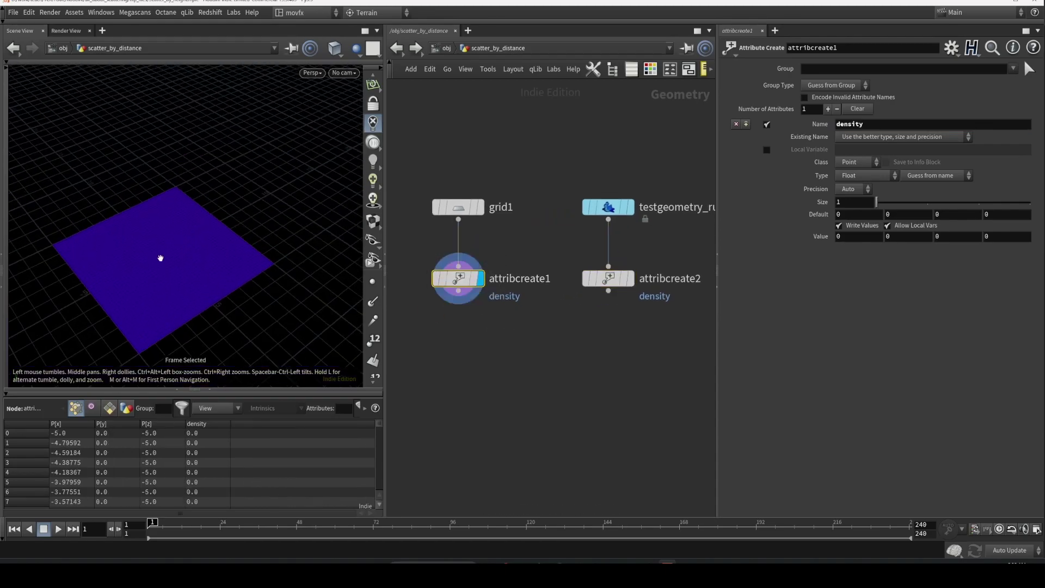
# - Add an Attribute Transfer node below the two Attribute Create nodes
pyautogui.moveTo(517, 348); pyautogui.dragTo(538, 293, button='middle')
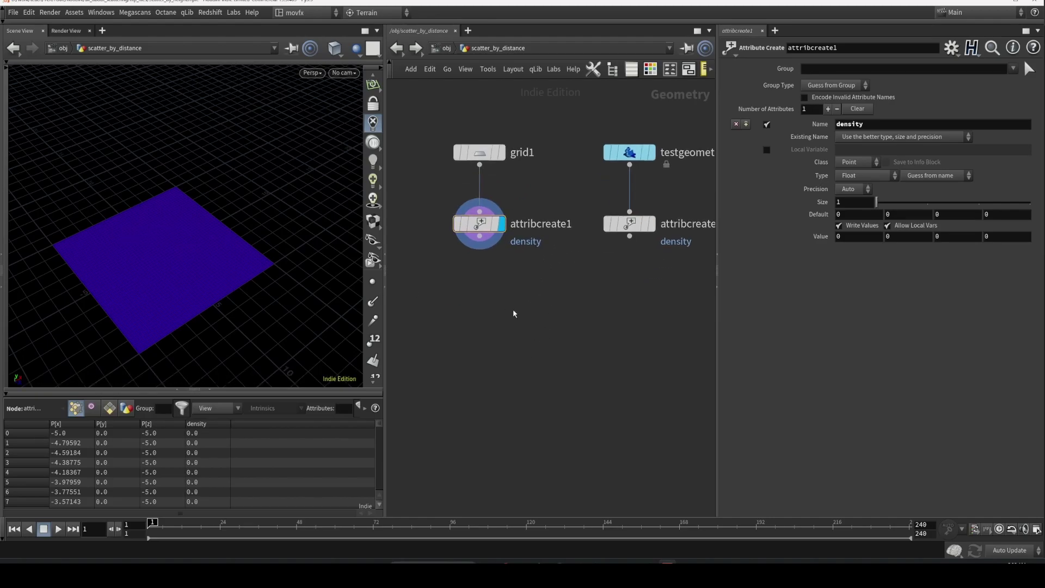
pyautogui.press('Tab')
pyautogui.write('at tran')
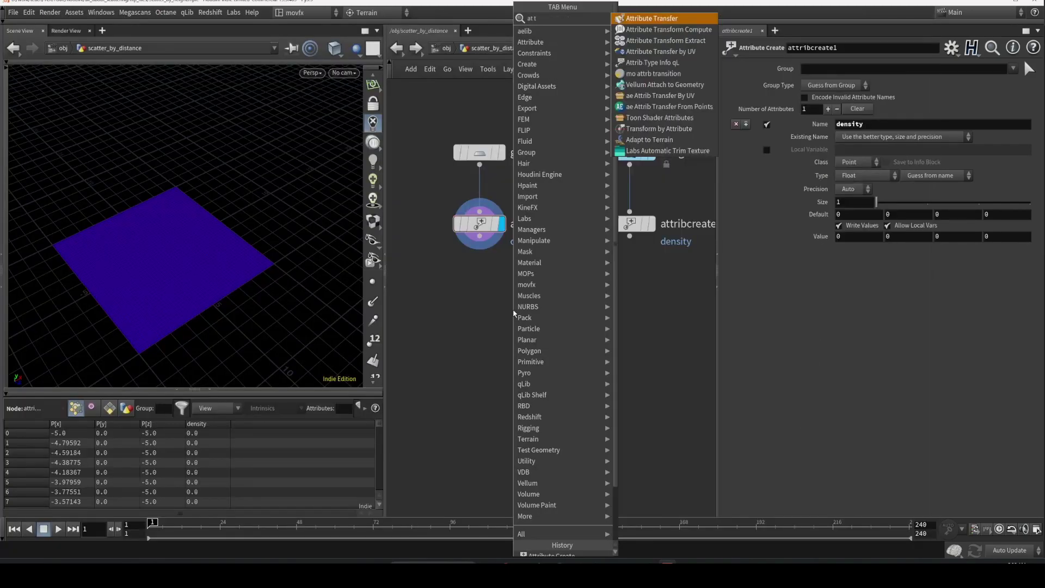
pyautogui.press('Return')
pyautogui.click(514, 313)
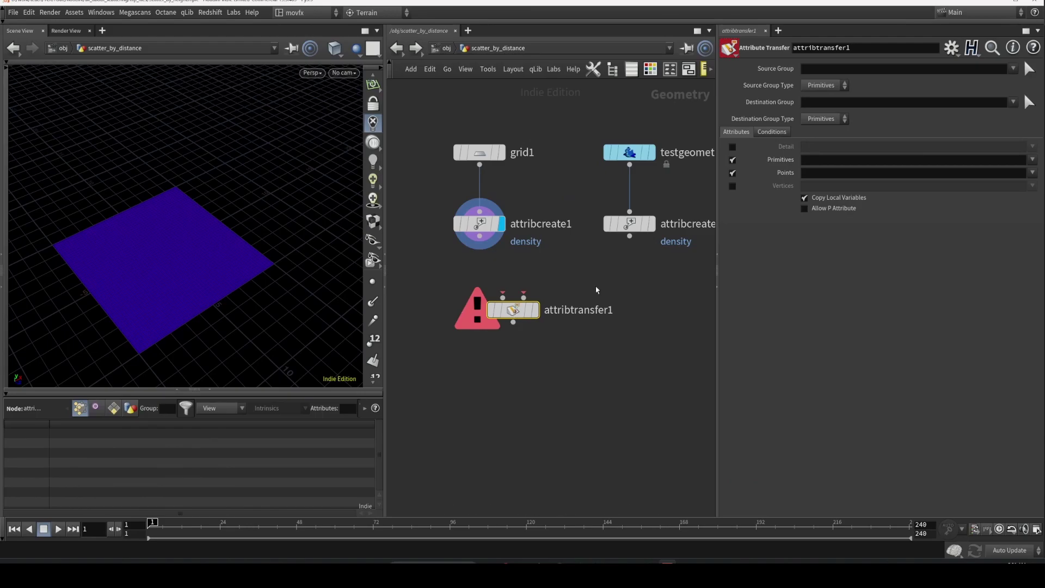
pyautogui.moveTo(510, 316); pyautogui.dragTo(490, 351)
pyautogui.moveTo(526, 302); pyautogui.dragTo(451, 284, button='middle')
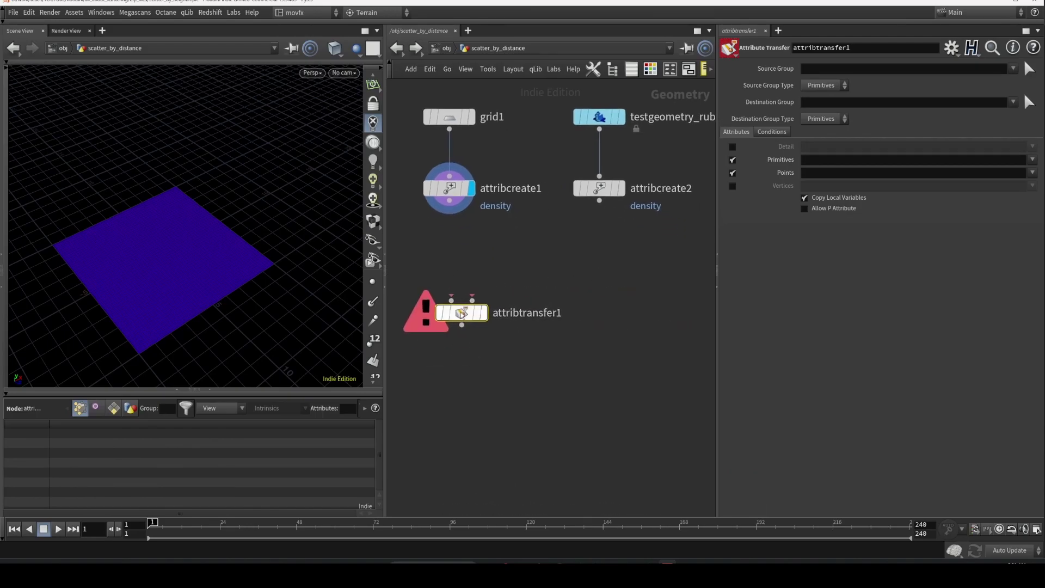
# - Connect the grid's Attribute Create to the transfer node's first input and the toy's to its second, and display the transfer node
pyautogui.moveTo(451, 299); pyautogui.dragTo(465, 254)
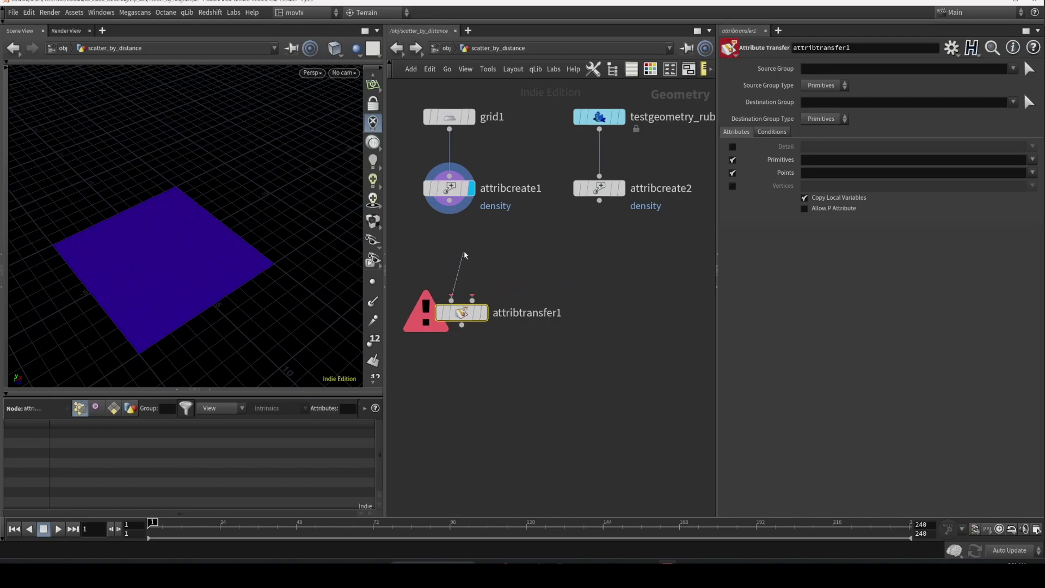
pyautogui.moveTo(465, 270); pyautogui.dragTo(467, 271, button='middle')
pyautogui.moveTo(454, 300); pyautogui.dragTo(455, 211)
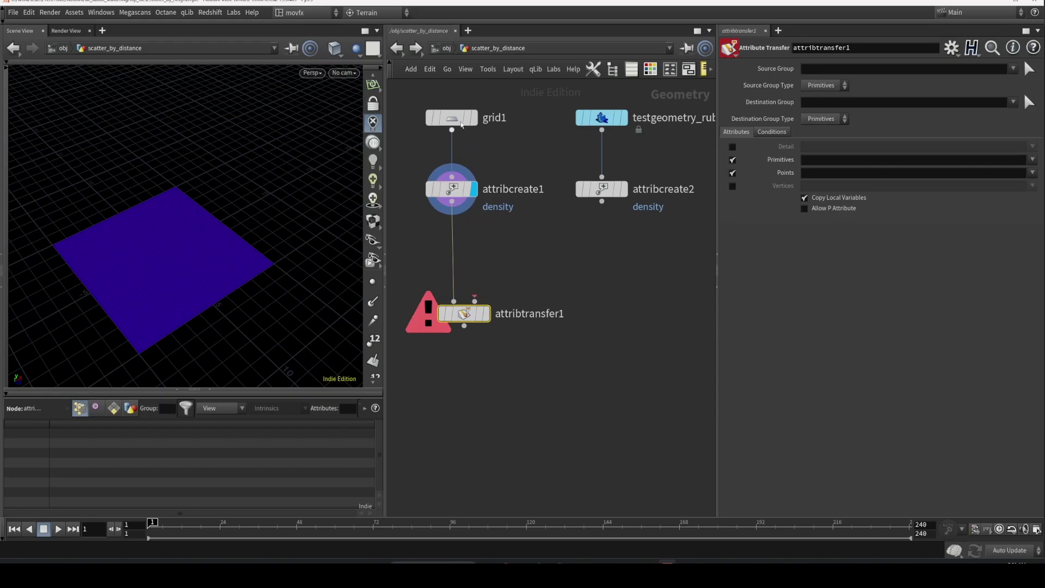
pyautogui.moveTo(475, 300); pyautogui.dragTo(601, 211)
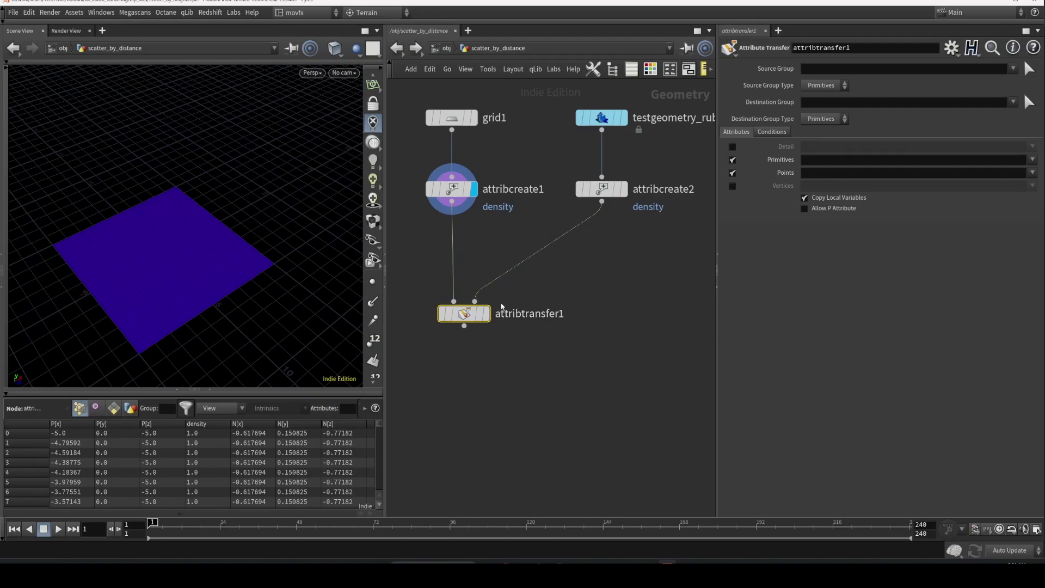
pyautogui.click(489, 314)
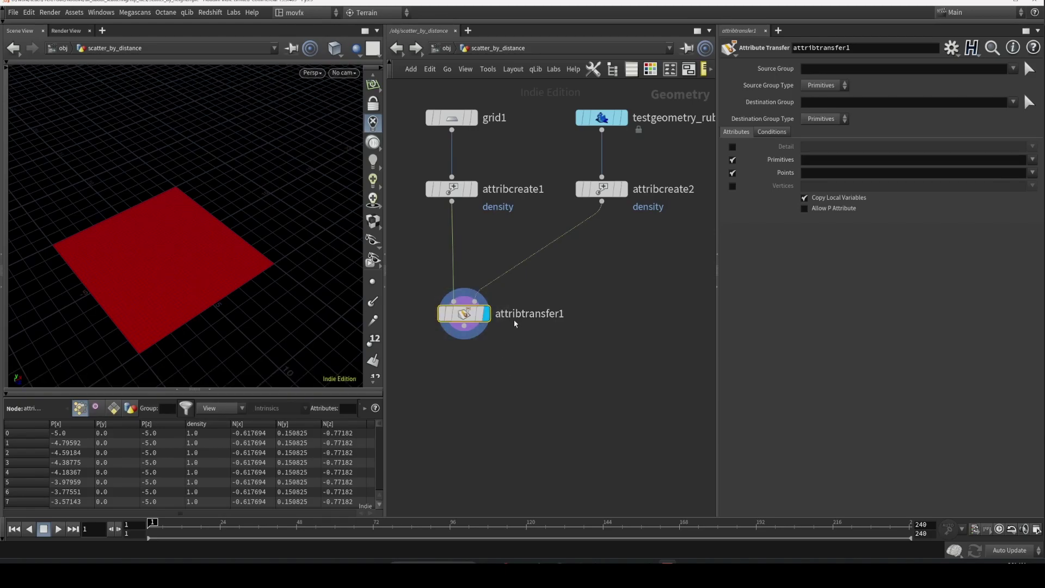
# - Compare the density colours of the grid's Attribute Create, the toy's Attribute Create and the Attribute Transfer node
pyautogui.moveTo(665, 160); pyautogui.dragTo(557, 222)
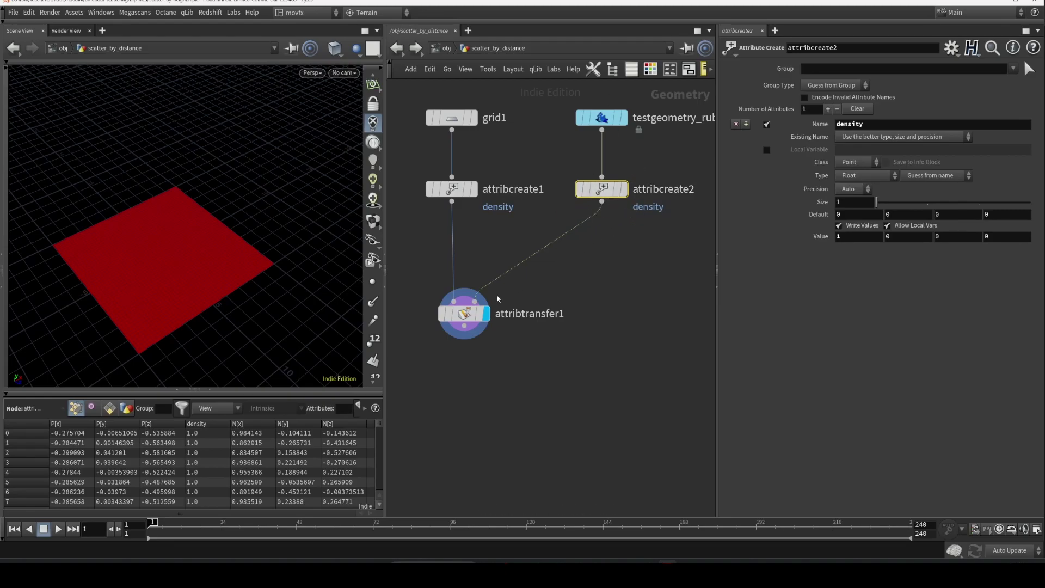
pyautogui.click(451, 311)
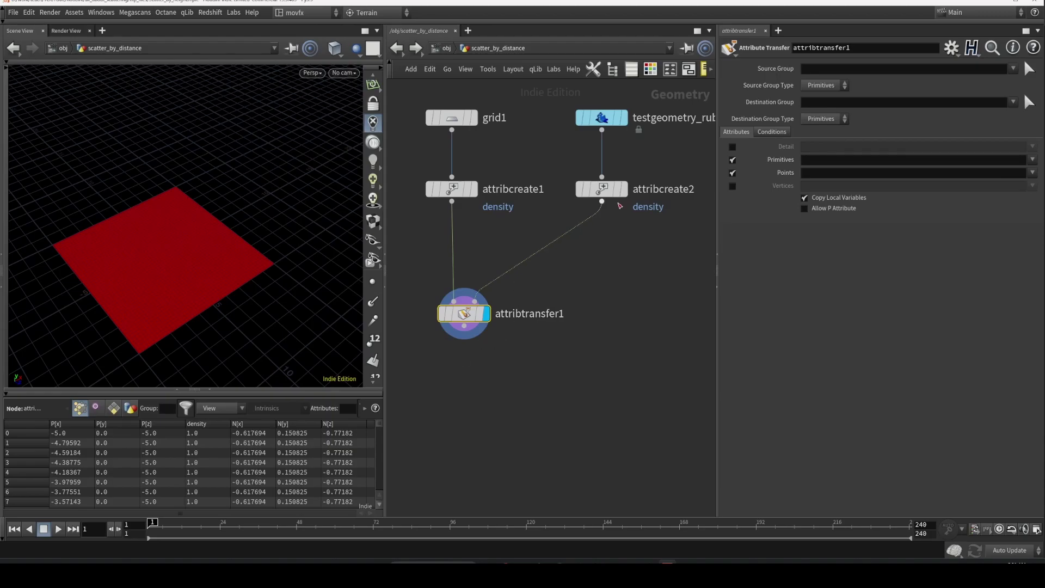
pyautogui.click(623, 170)
pyautogui.click(482, 164)
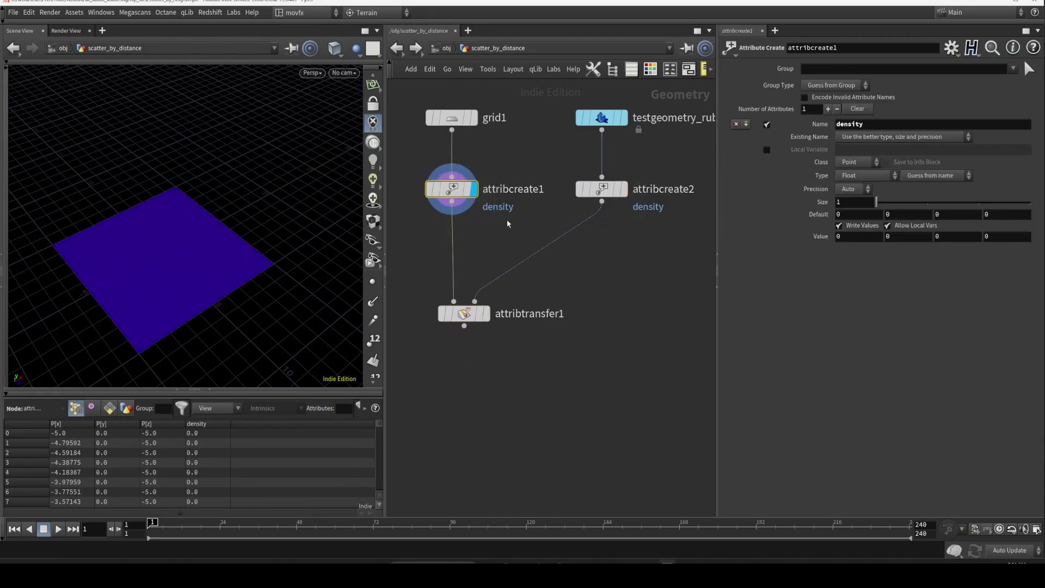
pyautogui.click(623, 189)
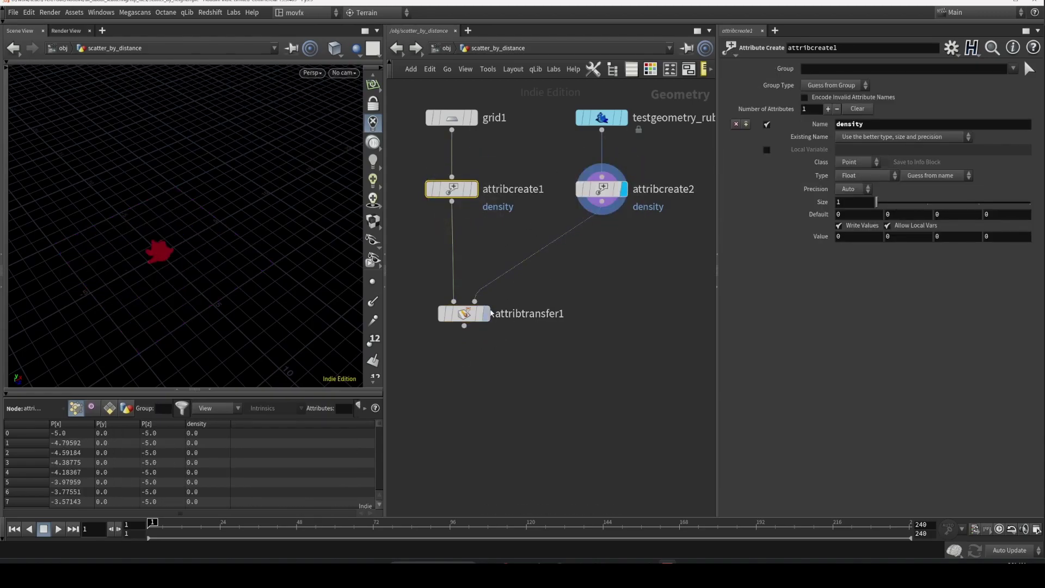
pyautogui.click(488, 313)
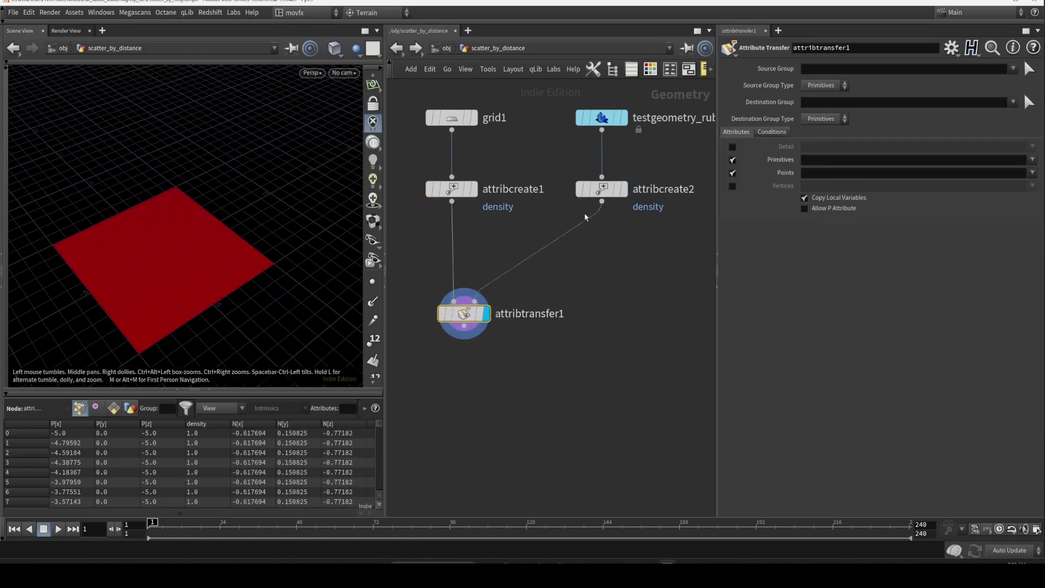
pyautogui.click(472, 189)
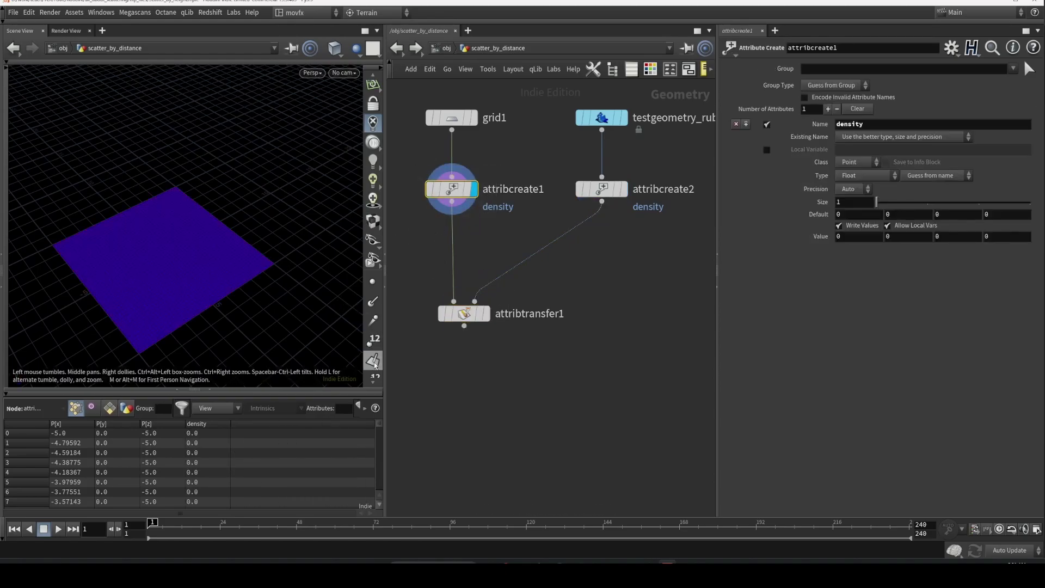
# - Change the density visualizer's colour ramp to the Grayscale preset and close its settings
pyautogui.scroll(-6, 375, 383)
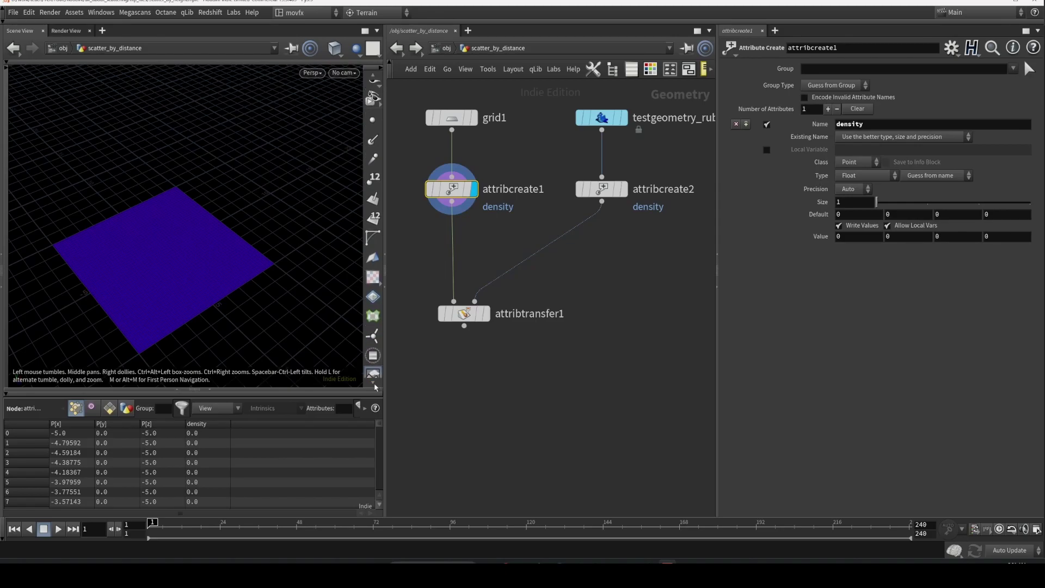
pyautogui.scroll(-2, 375, 383)
pyautogui.click(373, 333)
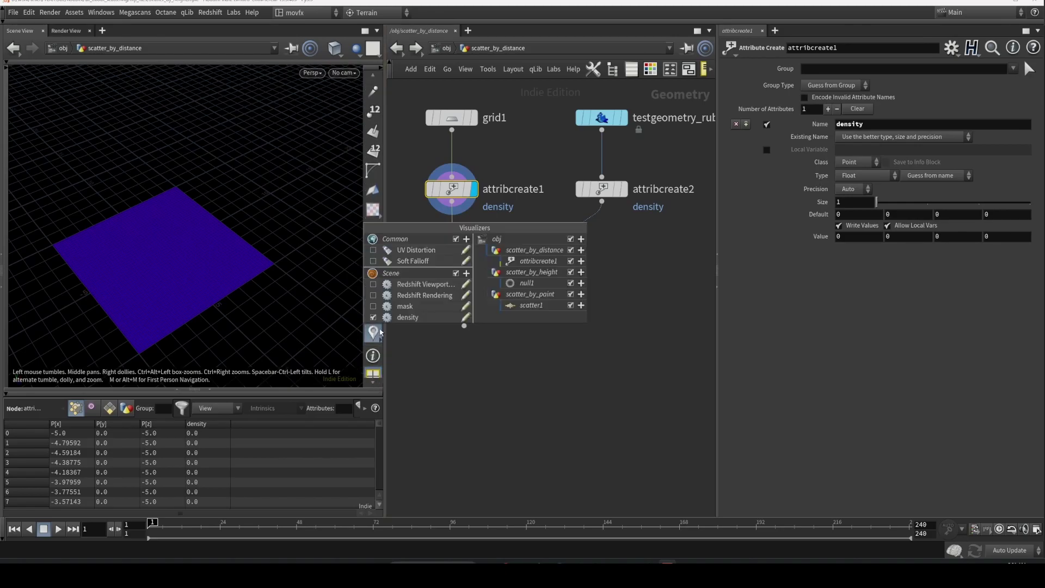
pyautogui.click(466, 317)
pyautogui.click(622, 379)
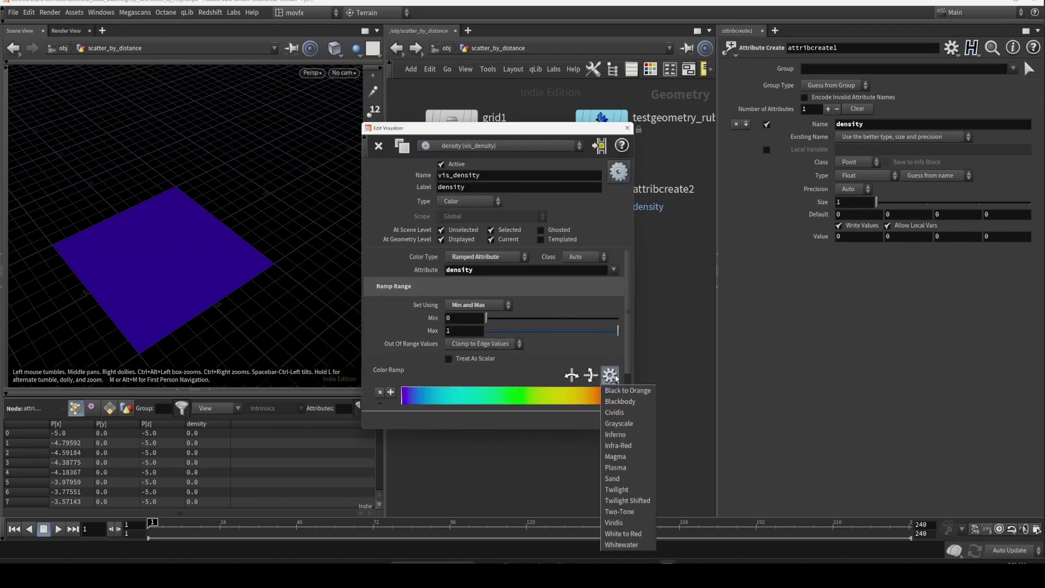
pyautogui.click(627, 427)
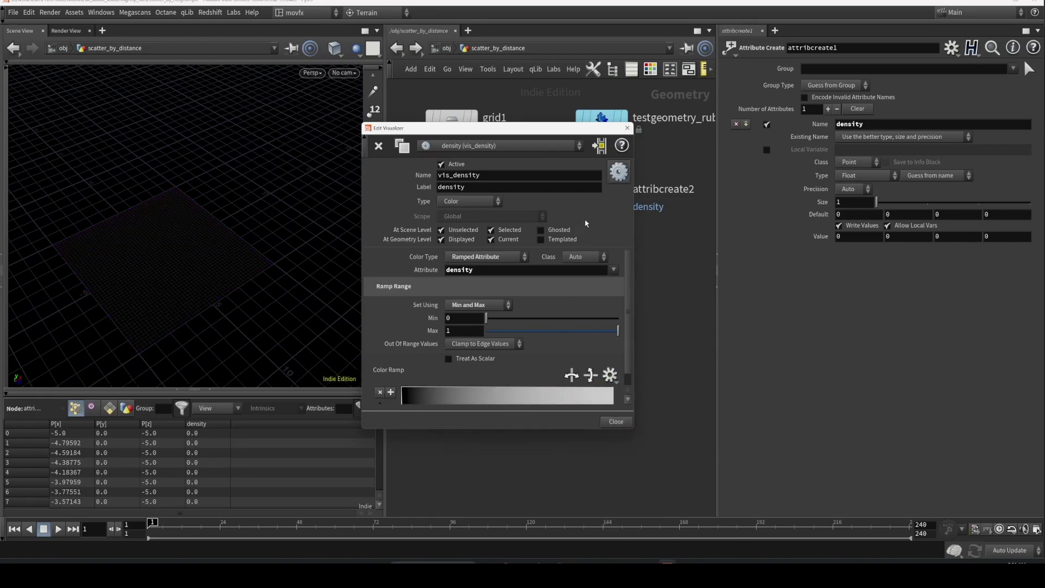
pyautogui.click(627, 128)
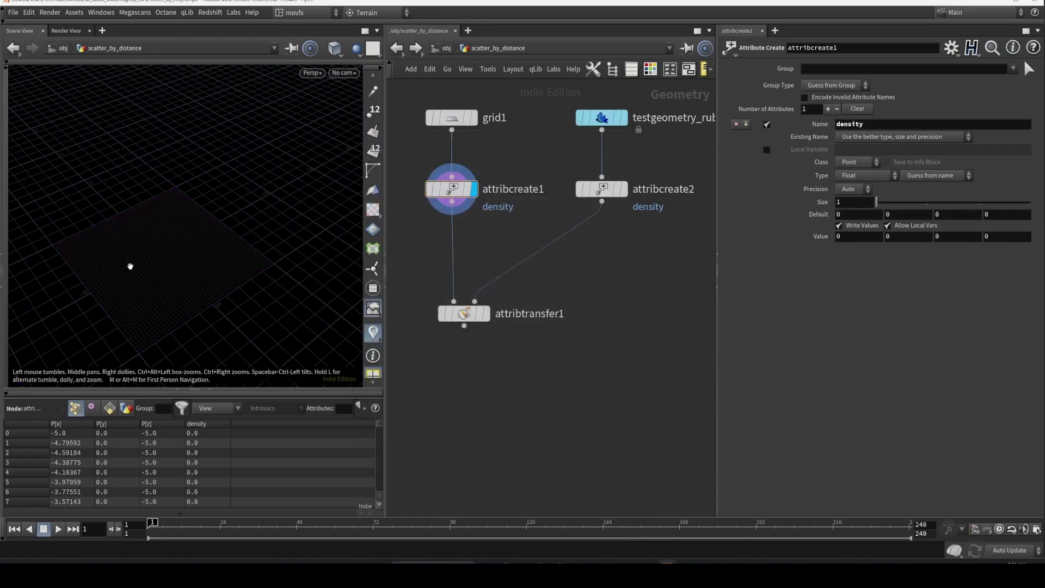
# - View the toy's Attribute Create result in grayscale, then make the Attribute Transfer node the displayed one
pyautogui.moveTo(169, 263); pyautogui.dragTo(190, 220)
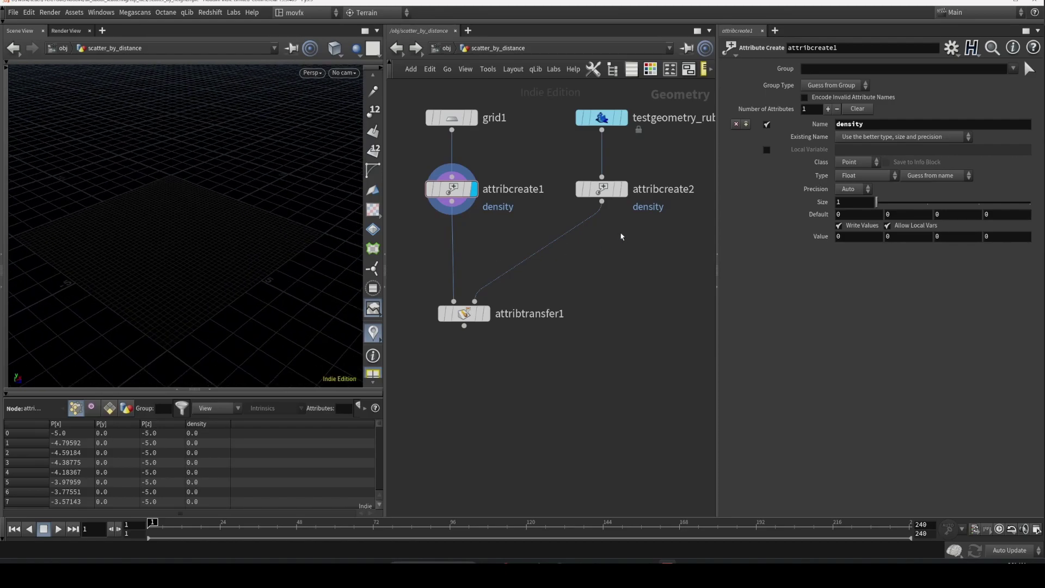
pyautogui.click(622, 188)
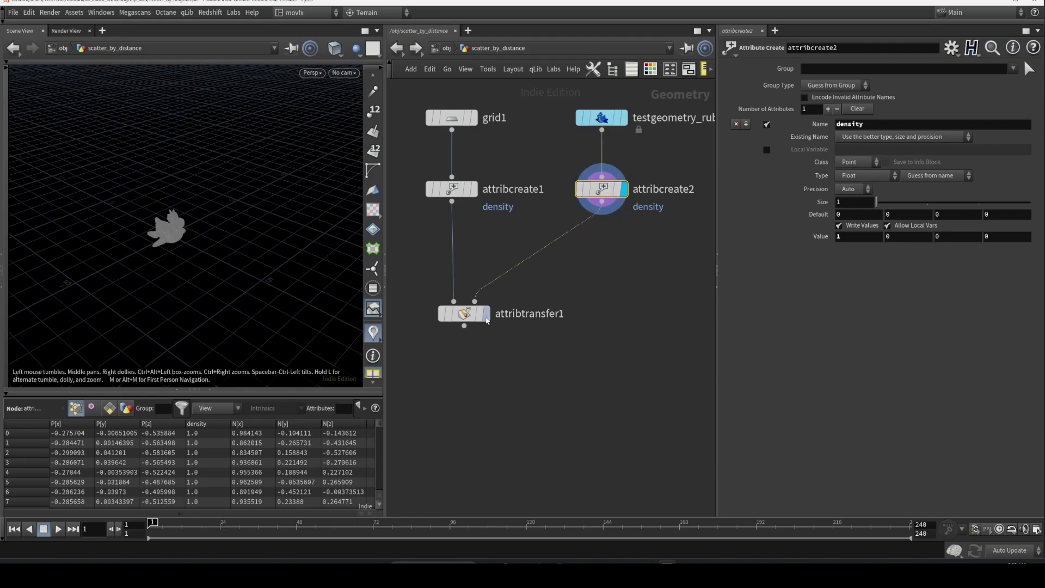
pyautogui.click(487, 321)
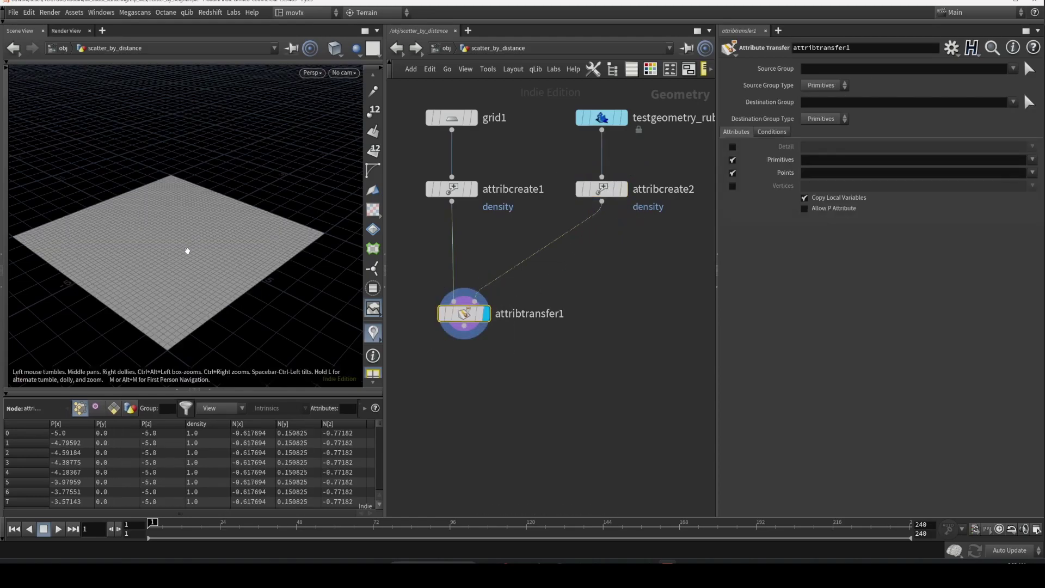
# - Set the Attribute Transfer's distance threshold to 0.65 and blend width to 0.82, and inspect the falloff on the grid
pyautogui.click(769, 133)
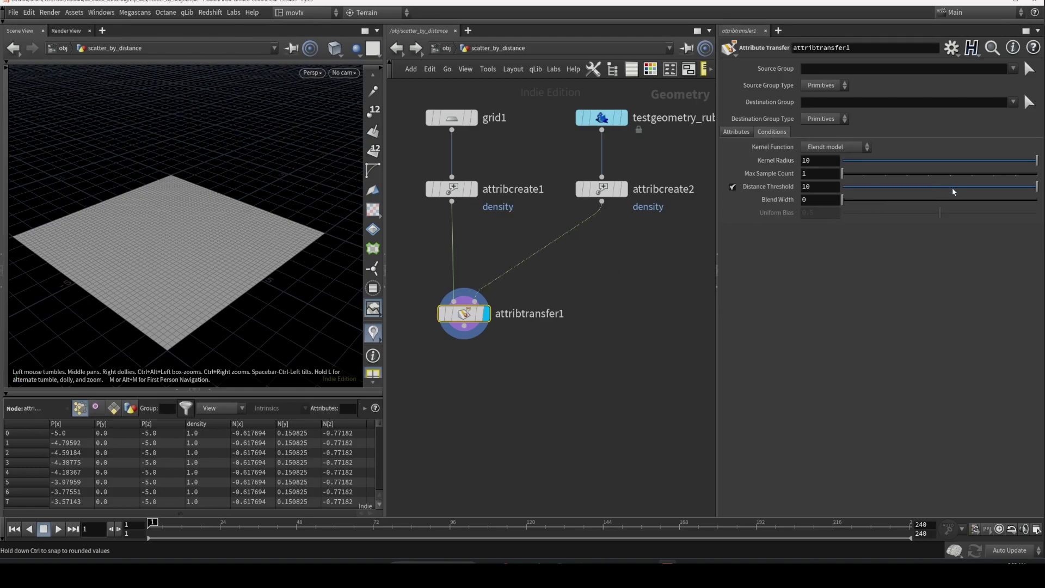
pyautogui.moveTo(926, 186); pyautogui.dragTo(856, 196)
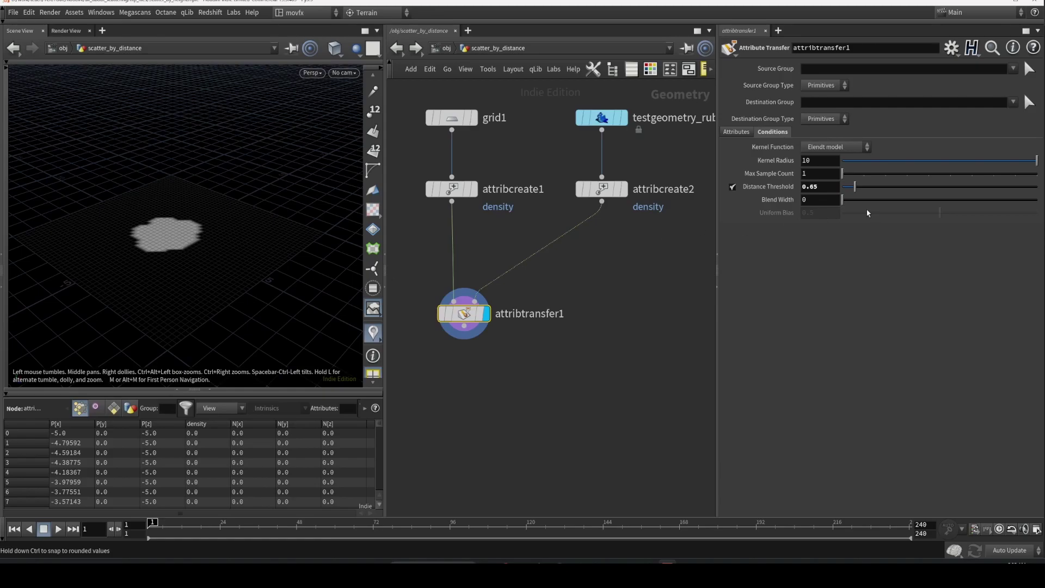
pyautogui.moveTo(866, 200); pyautogui.dragTo(859, 200)
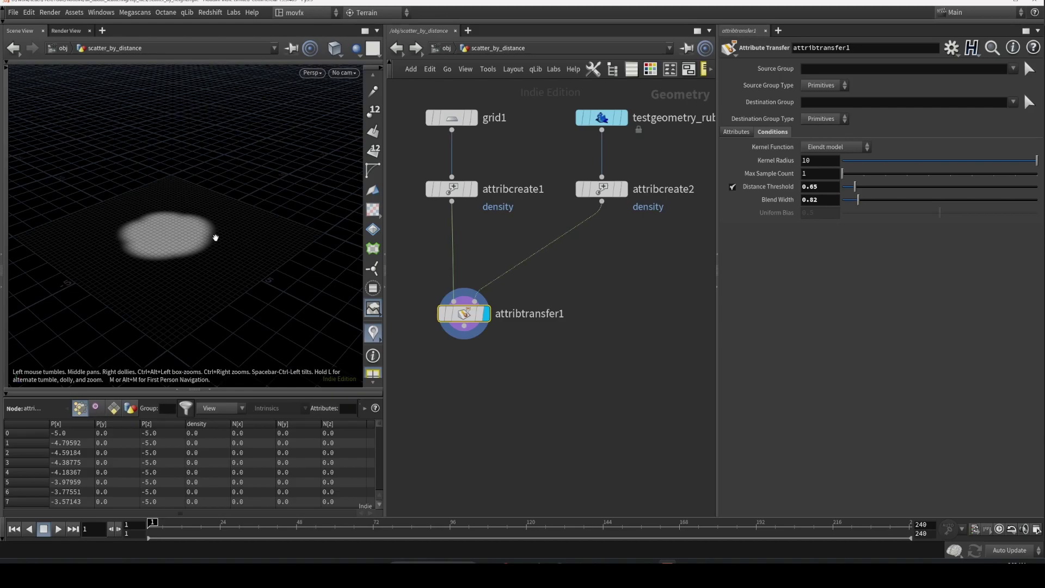
pyautogui.moveTo(214, 234)
pyautogui.mouseDown()
pyautogui.moveTo(201, 236)
pyautogui.moveTo(207, 229)
pyautogui.moveTo(203, 252)
pyautogui.moveTo(208, 222)
pyautogui.mouseUp()
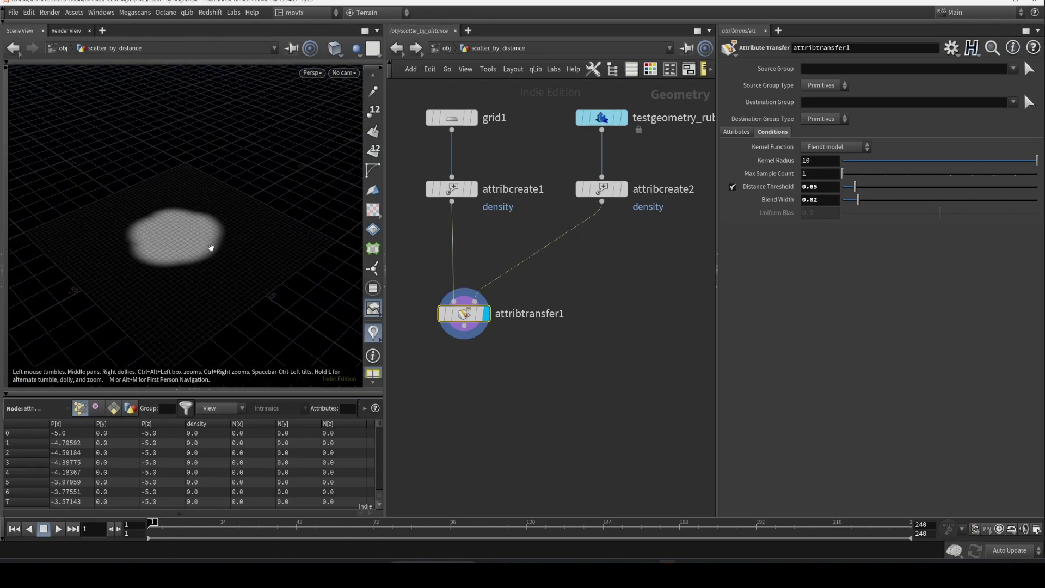
# - Add a Scatter node below the Attribute Transfer, connect it to the transfer's output and make it the displayed node
pyautogui.moveTo(467, 402); pyautogui.dragTo(484, 357, button='middle')
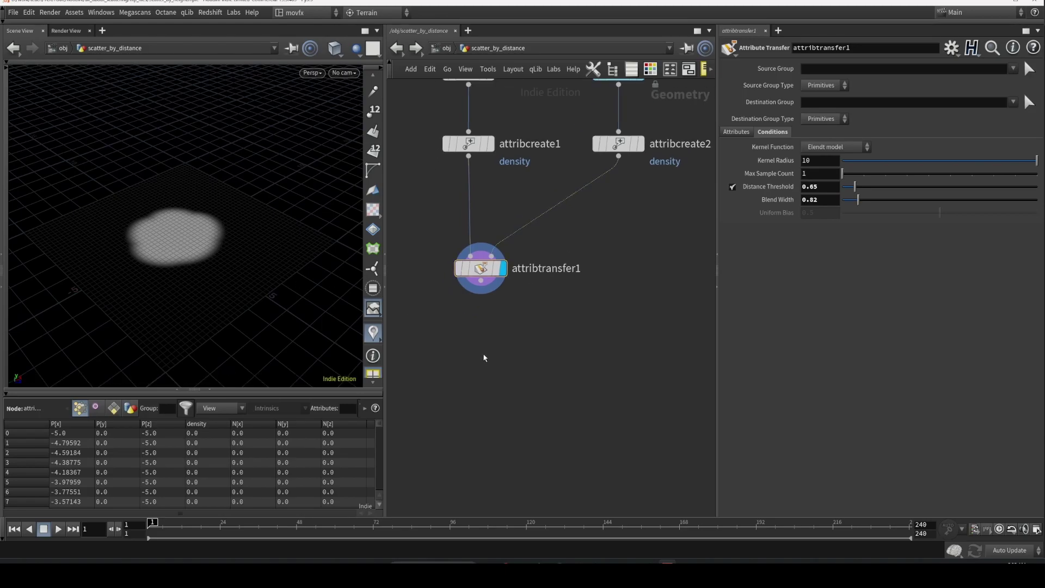
pyautogui.press('Tab')
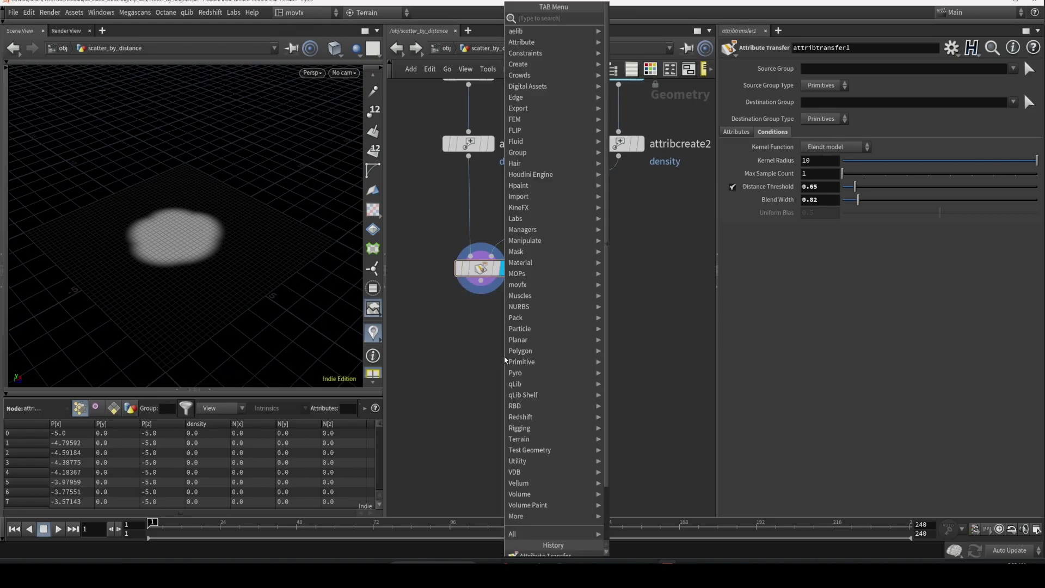
pyautogui.write('scat')
pyautogui.press('Return')
pyautogui.click(504, 357)
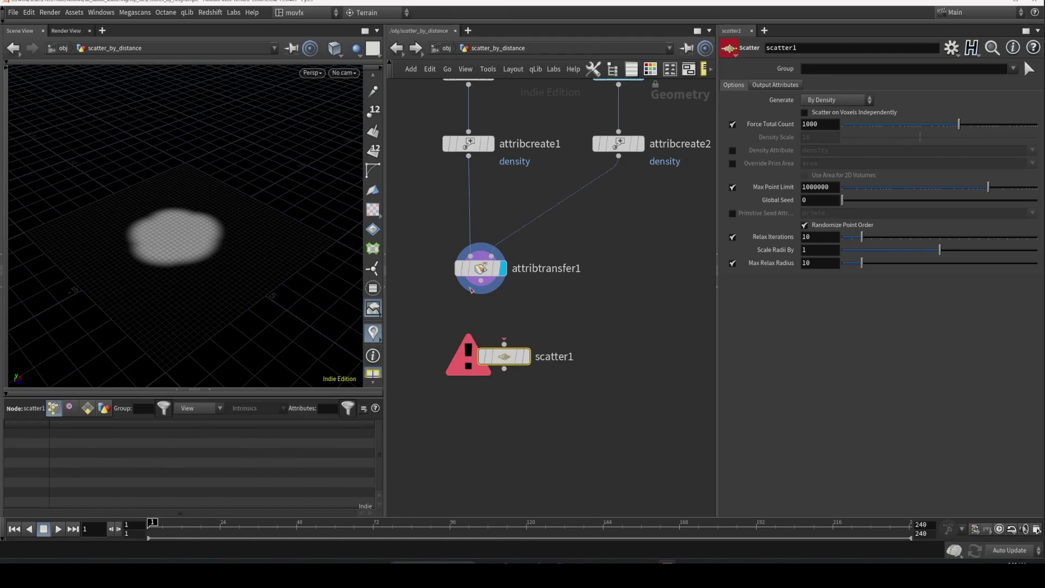
pyautogui.moveTo(490, 301); pyautogui.dragTo(504, 344)
pyautogui.moveTo(503, 357); pyautogui.dragTo(486, 377)
pyautogui.click(510, 376)
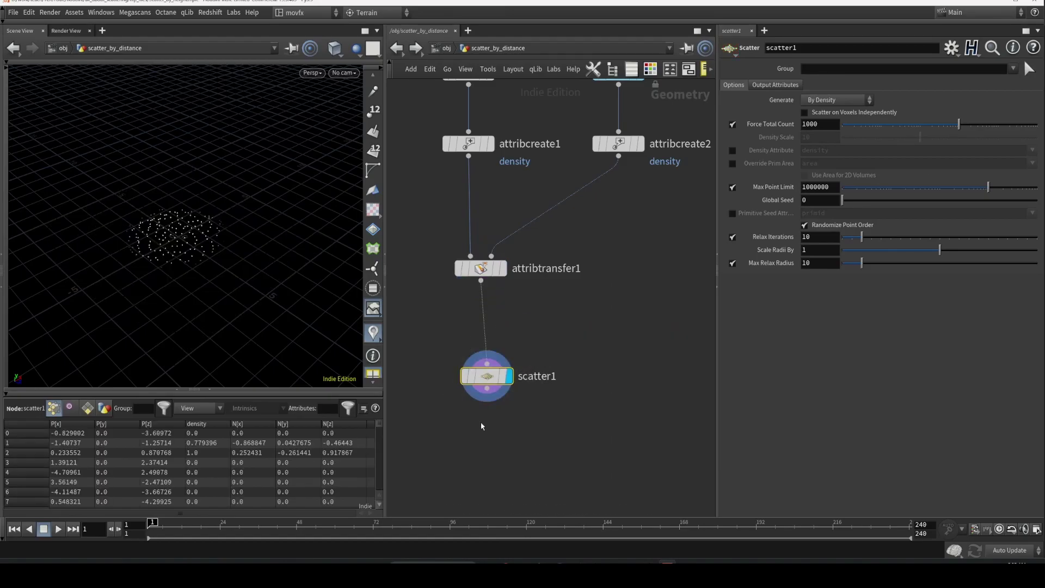
# - Enable the Scatter node's Density Attribute with density as the attribute, and inspect the point distribution
pyautogui.click(733, 151)
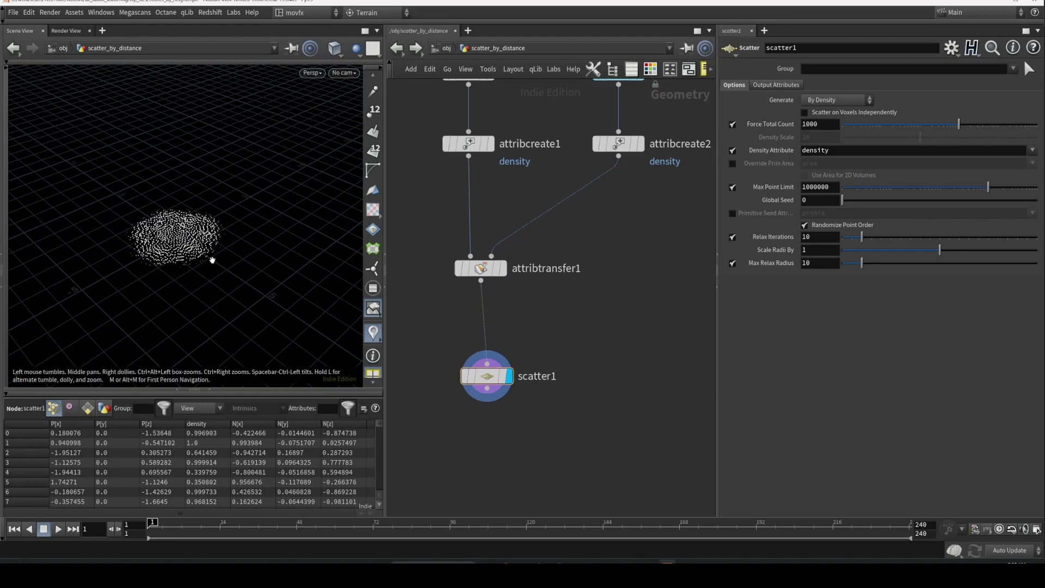
pyautogui.press('f')
pyautogui.moveTo(173, 261); pyautogui.dragTo(230, 220)
pyautogui.press('h')
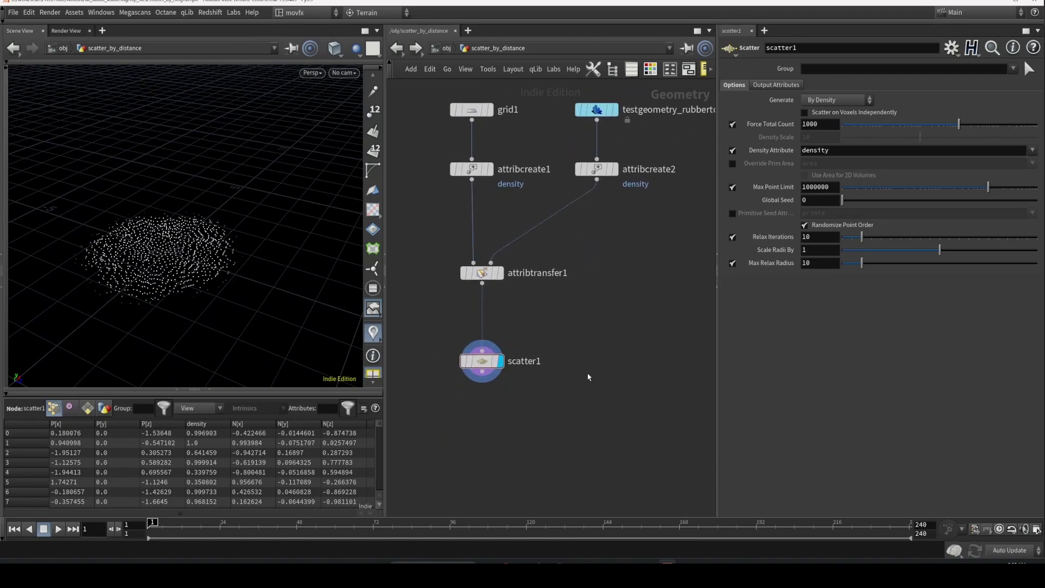
# - Merge the Scatter node with both Attribute Create nodes and display the combined result
pyautogui.moveTo(571, 418); pyautogui.dragTo(492, 366)
pyautogui.keyDown('shift'); pyautogui.moveTo(626, 204); pyautogui.dragTo(594, 172); pyautogui.keyUp('shift')
pyautogui.keyDown('shift'); pyautogui.moveTo(508, 203); pyautogui.dragTo(470, 171); pyautogui.keyUp('shift')
pyautogui.click(473, 180)
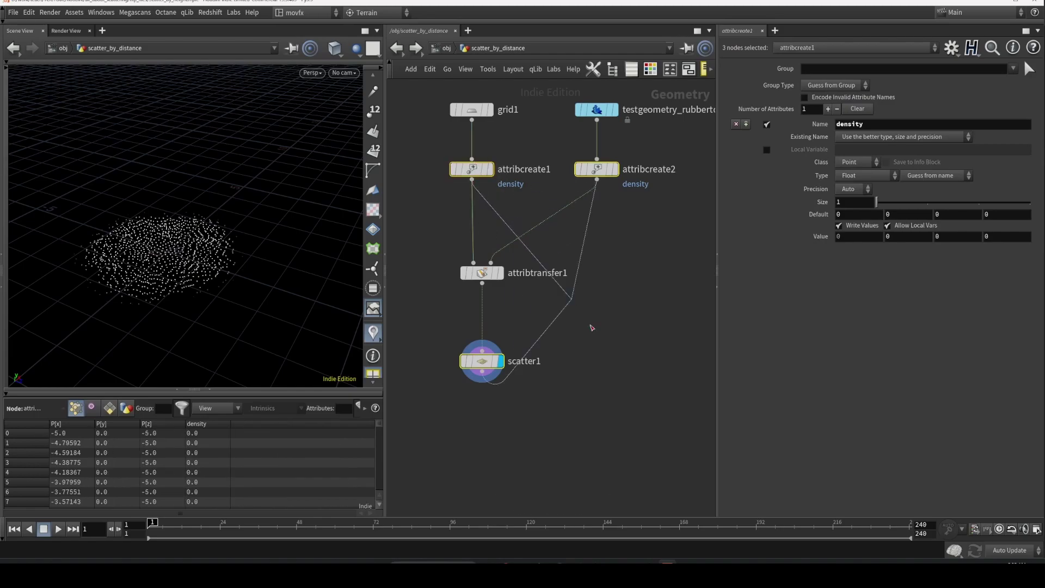
pyautogui.click(612, 430)
pyautogui.press('f')
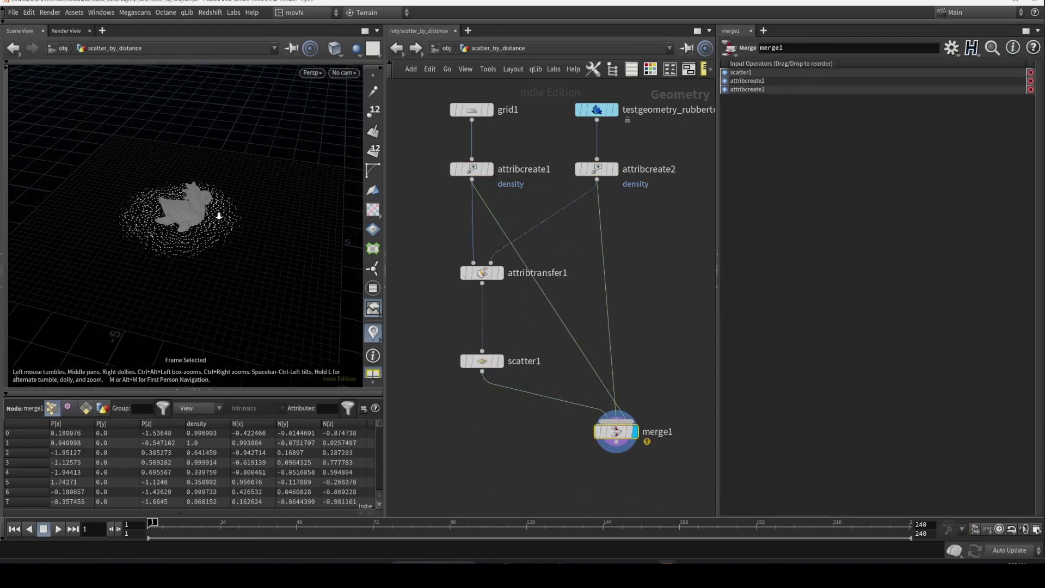
# - Set the rubber toy's X translation to -0.6 and watch the scattered points follow it
pyautogui.moveTo(218, 217); pyautogui.dragTo(275, 229)
pyautogui.click(603, 111)
pyautogui.press('Return')
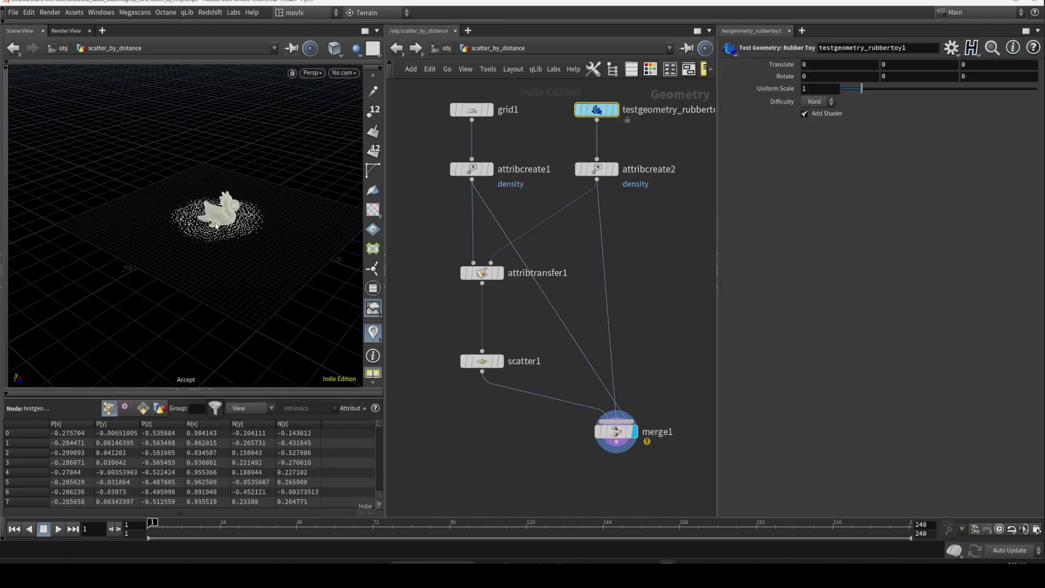
pyautogui.moveTo(815, 69); pyautogui.dragTo(654, 236, button='middle')
pyautogui.click(609, 326)
# - Cut the wires into the Merge node and delete it, returning to the Scatter node's display
pyautogui.moveTo(637, 324); pyautogui.dragTo(600, 214, button='middle')
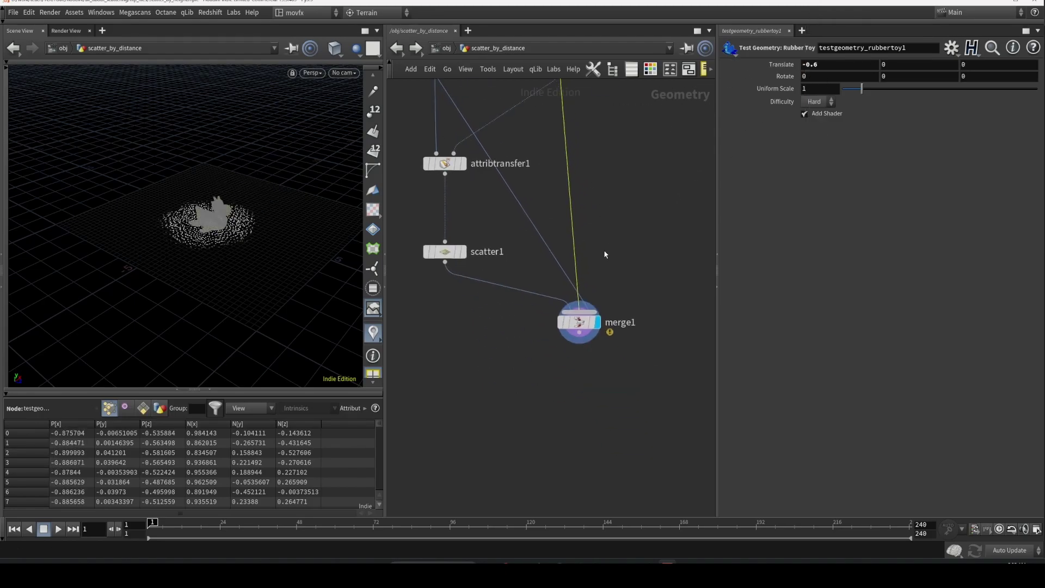
pyautogui.press('y')
pyautogui.moveTo(612, 235); pyautogui.dragTo(537, 308)
pyautogui.press('Delete')
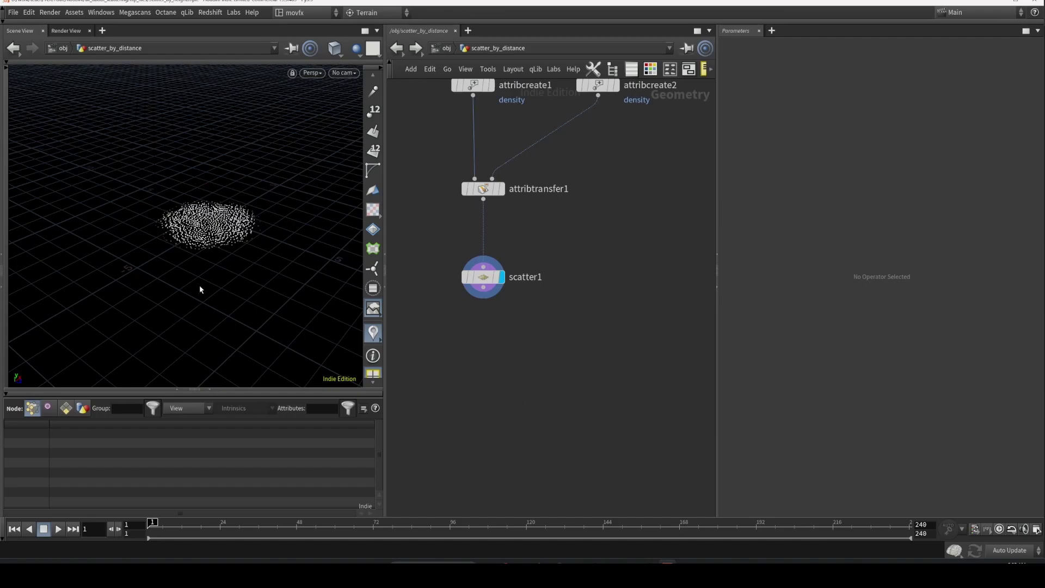
# - Turn on the template flag of the toy's Attribute Create and examine the toy together with the scattered points
pyautogui.moveTo(510, 238); pyautogui.dragTo(499, 364, button='middle')
pyautogui.click(599, 210)
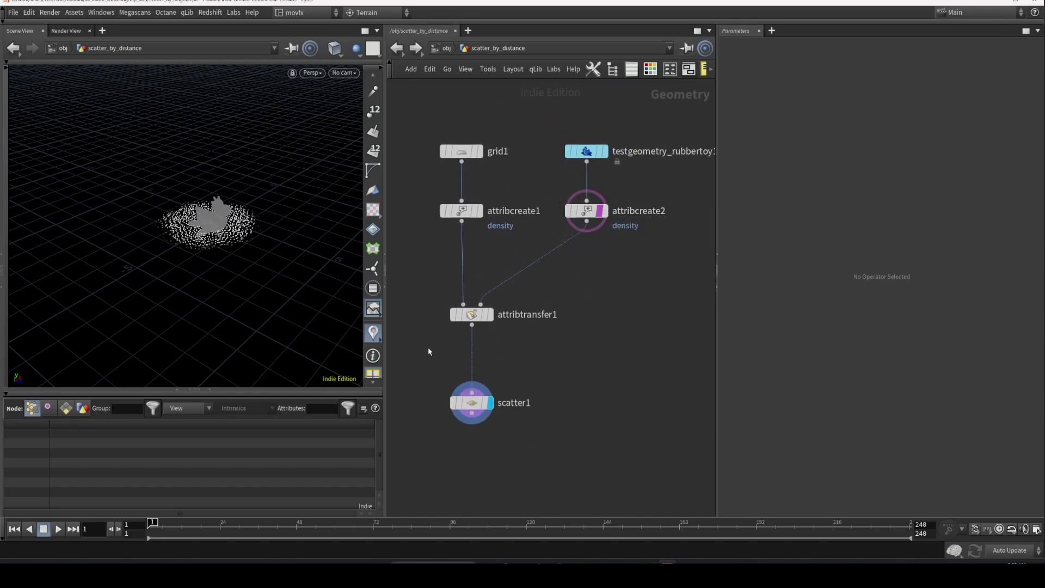
pyautogui.keyDown('alt'); pyautogui.moveTo(203, 262); pyautogui.dragTo(223, 210, button='right'); pyautogui.keyUp('alt')
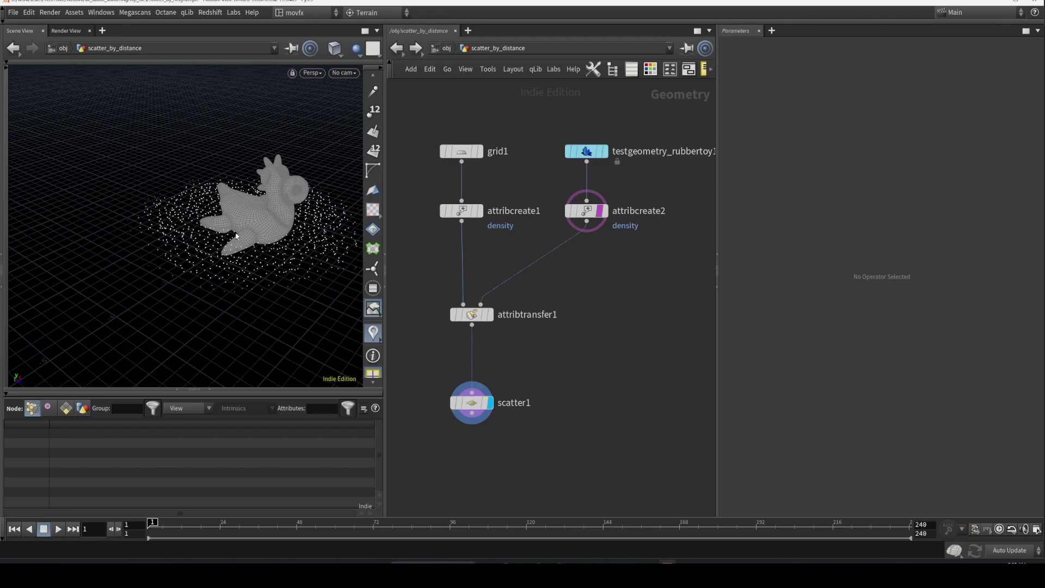
pyautogui.hotkey('space', 'g')
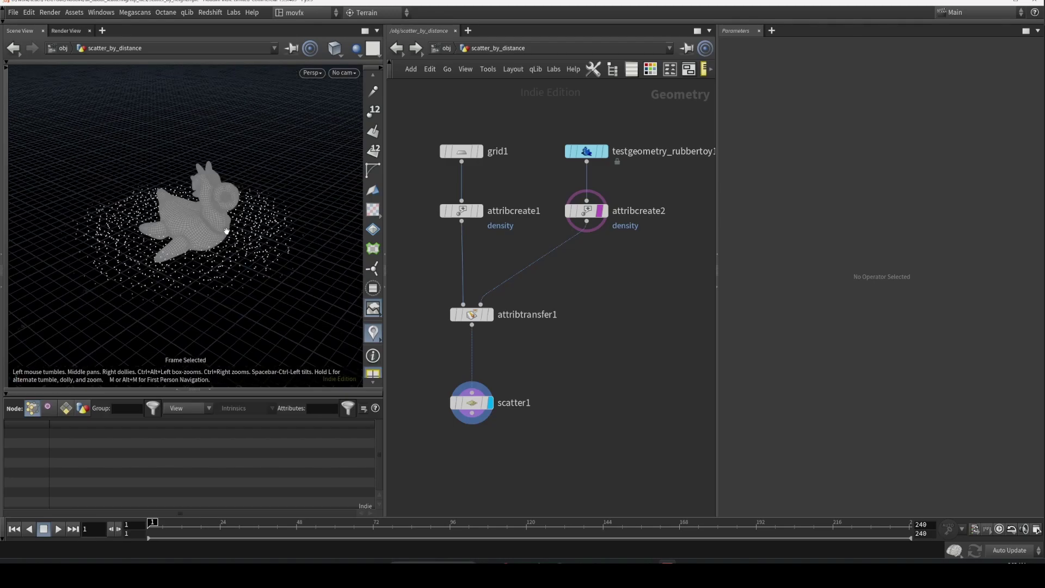
pyautogui.scroll(-3, 232, 248)
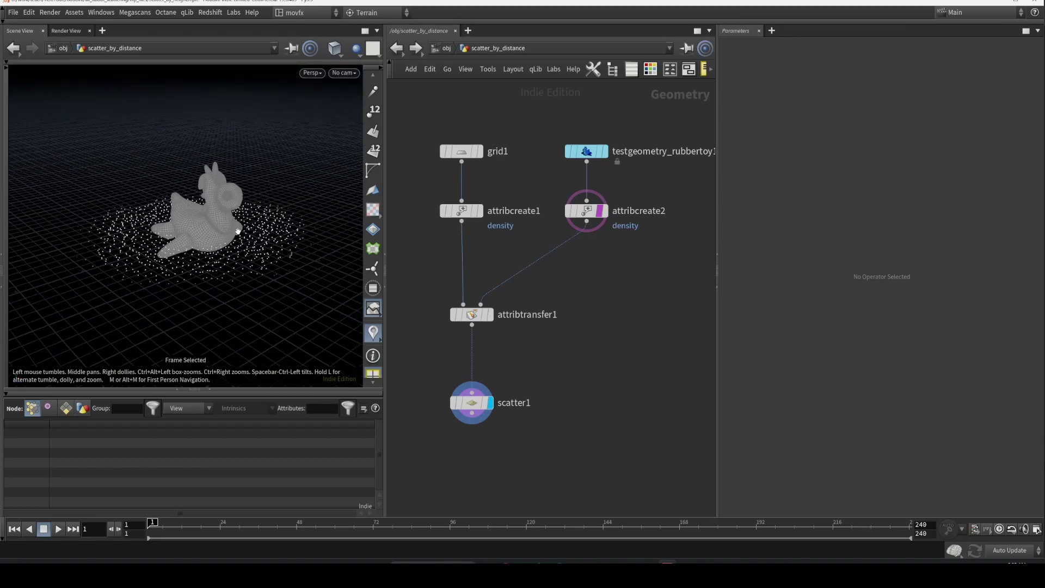